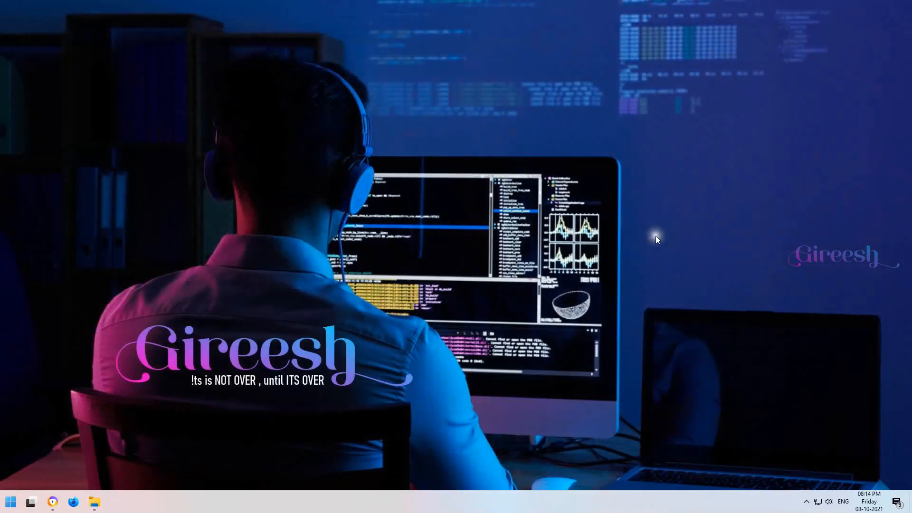
Step: Check the local server's status among the hidden notification area programs
click(805, 501)
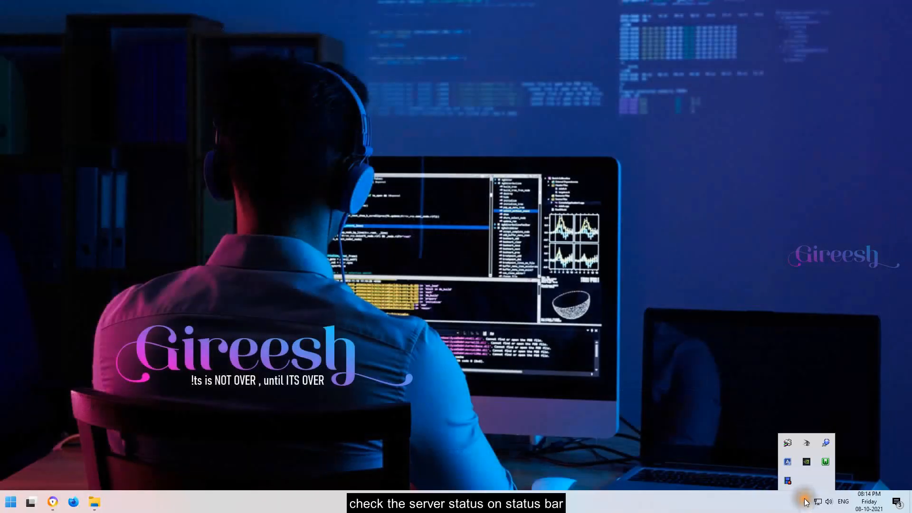
mouse_move(825, 462)
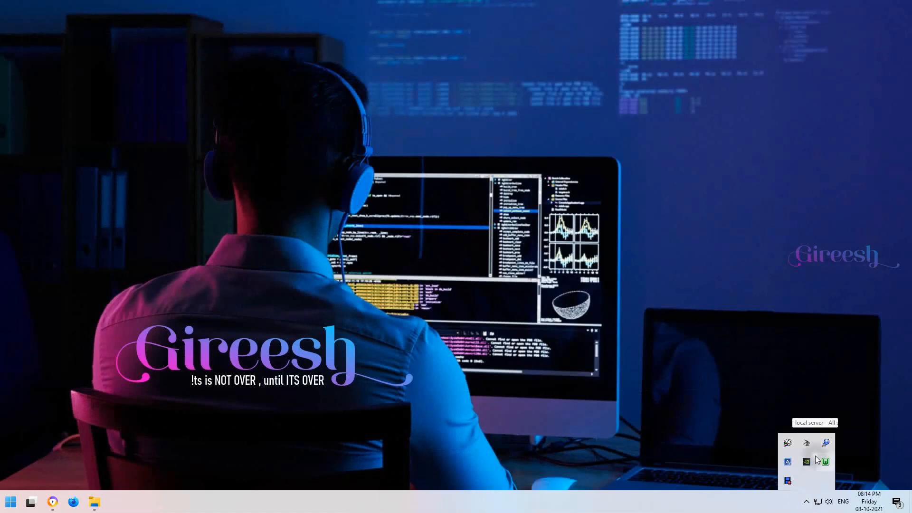
click(372, 244)
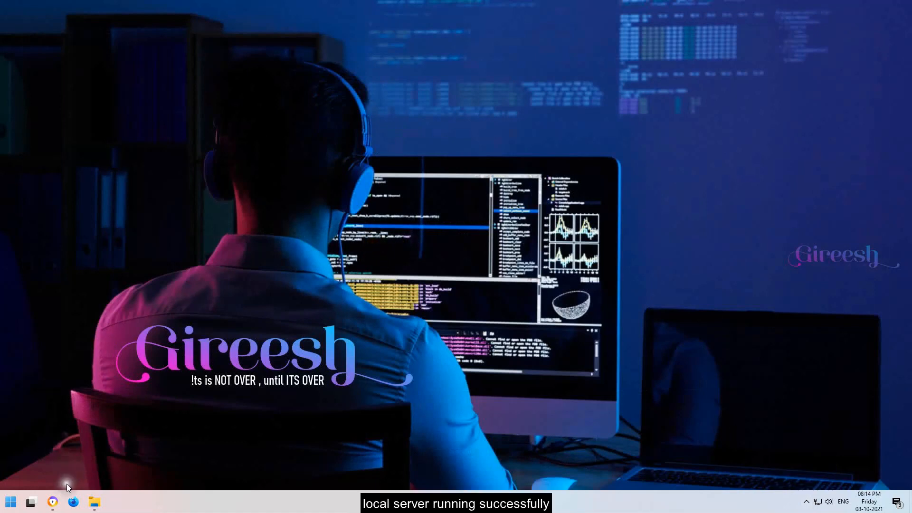
Step: Switch to the web browser and load the WampServer home page at localhost/
click(53, 501)
click(164, 30)
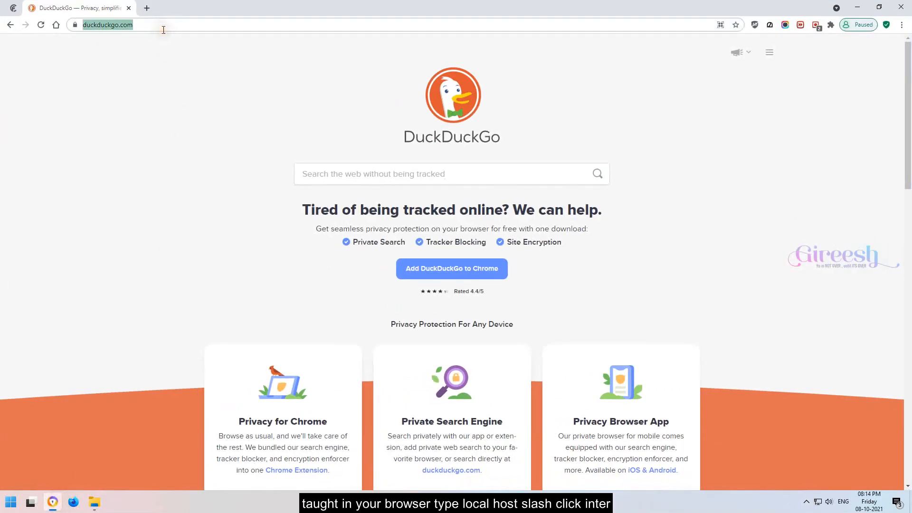
text(localhost)
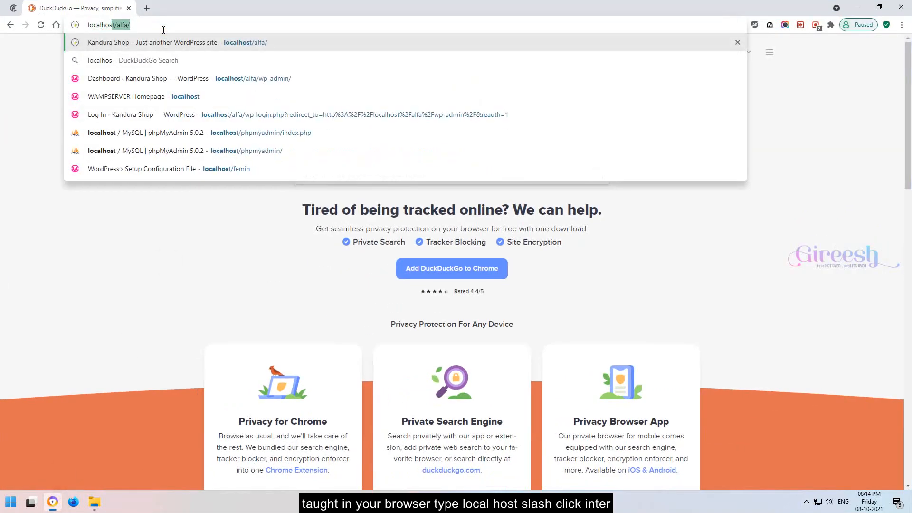
text(/)
key(Return)
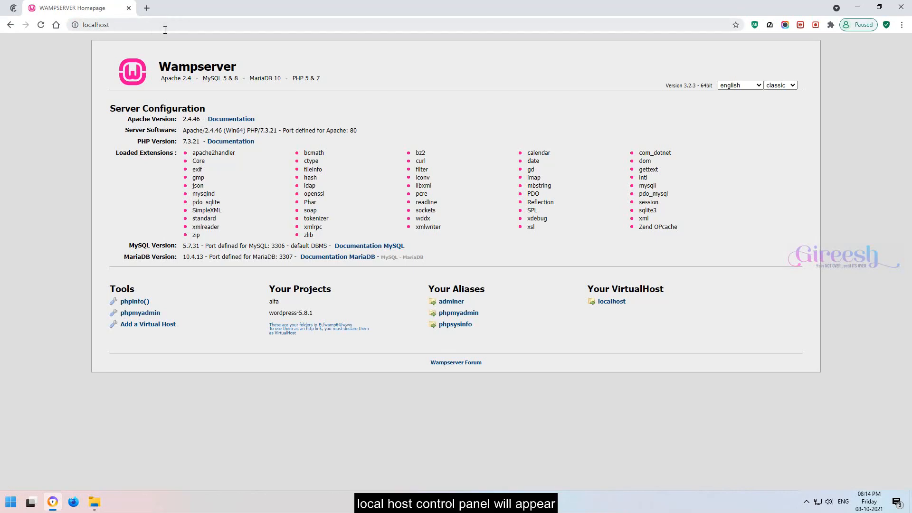
Step: Create a new MySQL database named femin in phpMyAdmin
click(152, 317)
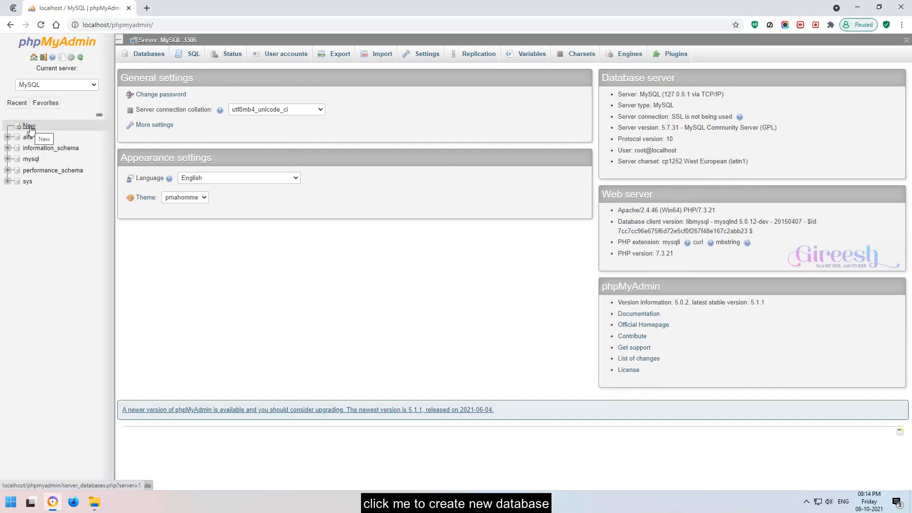
click(29, 127)
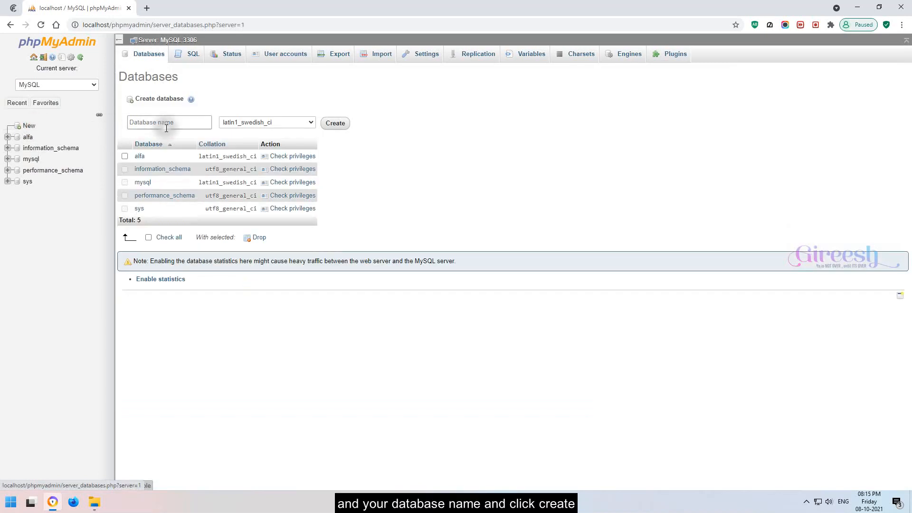
click(163, 125)
text(femin)
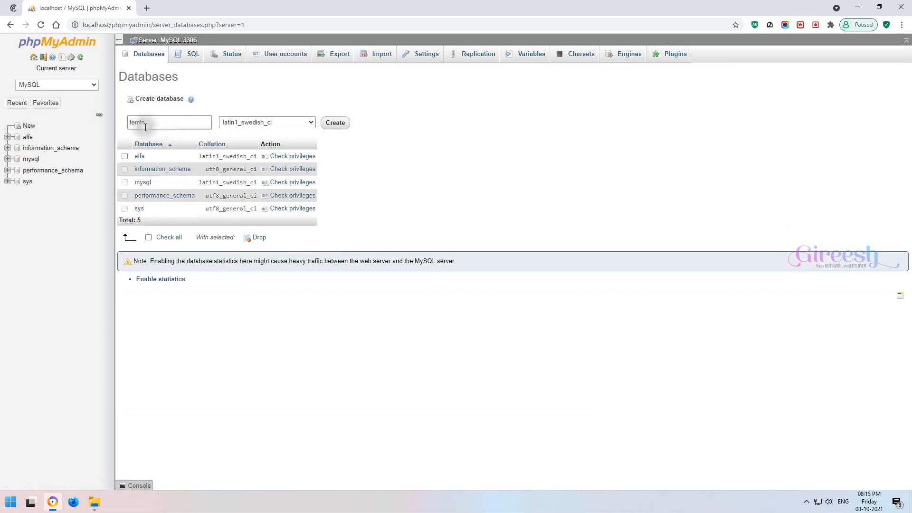
click(336, 124)
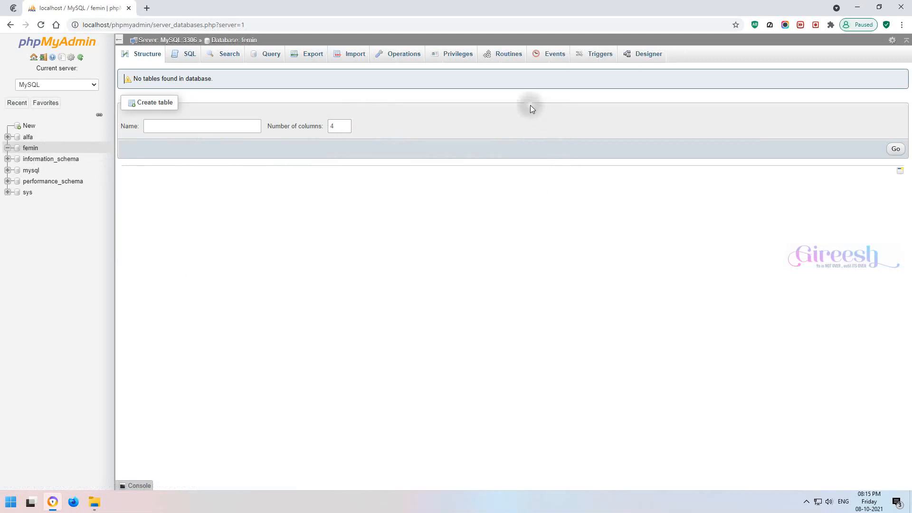
Step: Start a new user account from the femin database's privileges, entering the user name, the account password and its confirmation
click(455, 57)
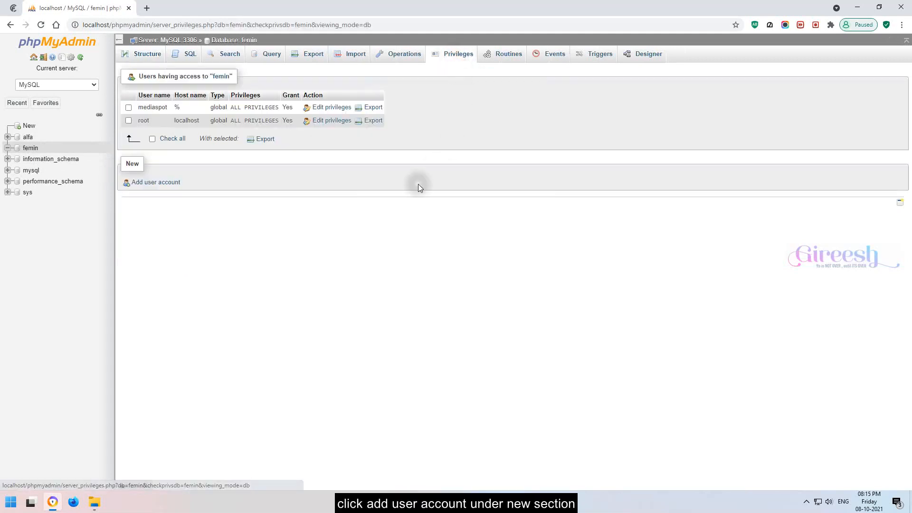
click(138, 182)
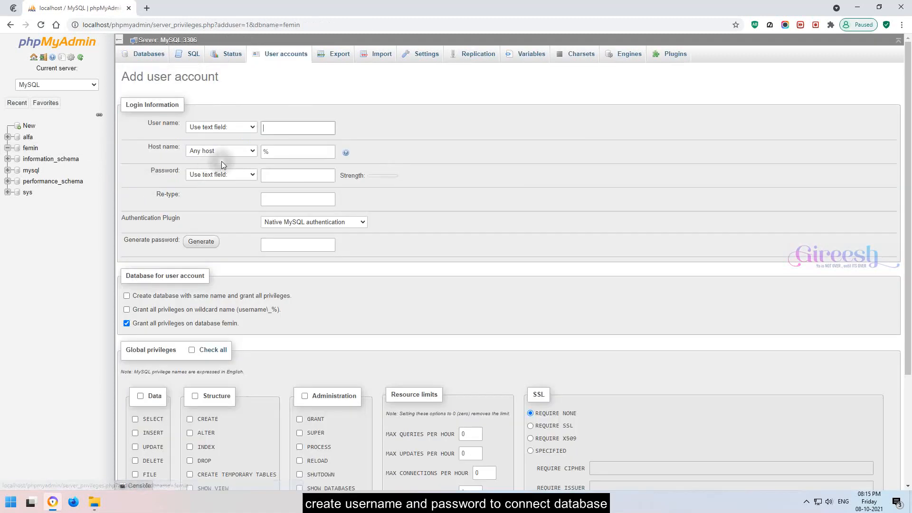
double_click(285, 130)
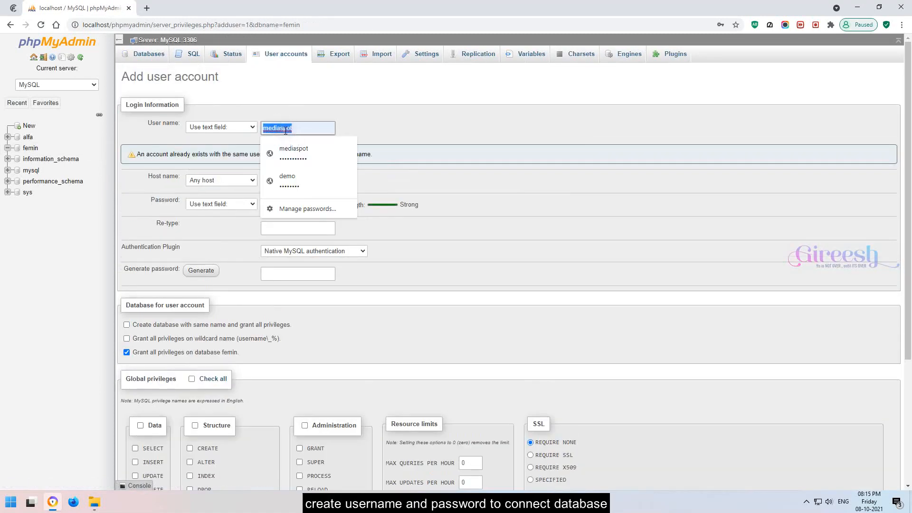
text(girees)
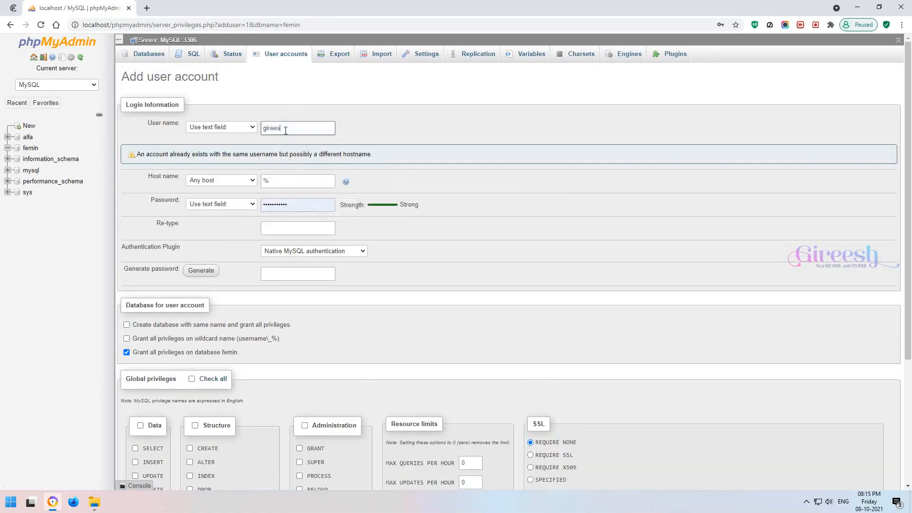
key(Tab)
key(Tab)
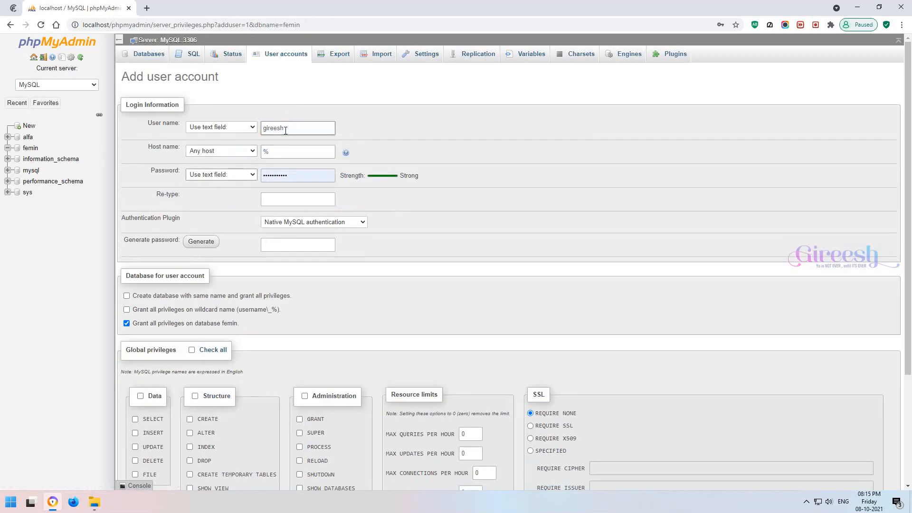
text(•••••••••••)
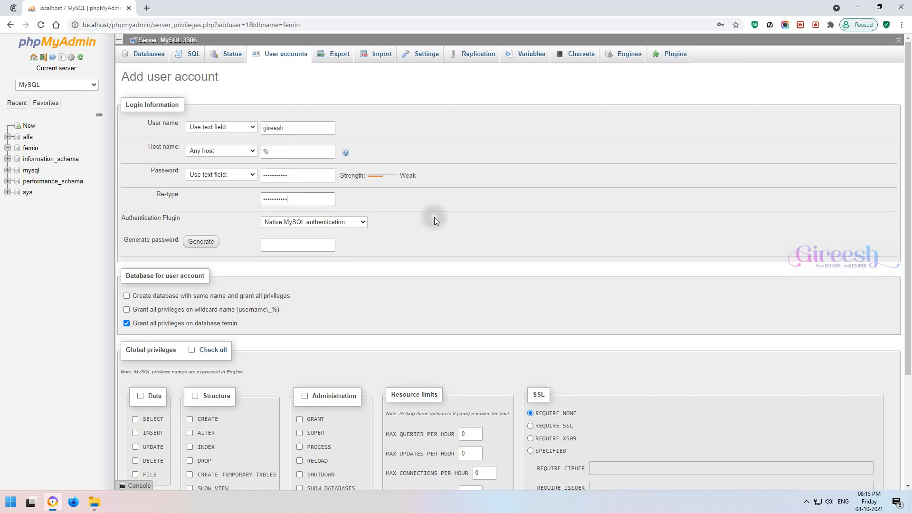
click(443, 227)
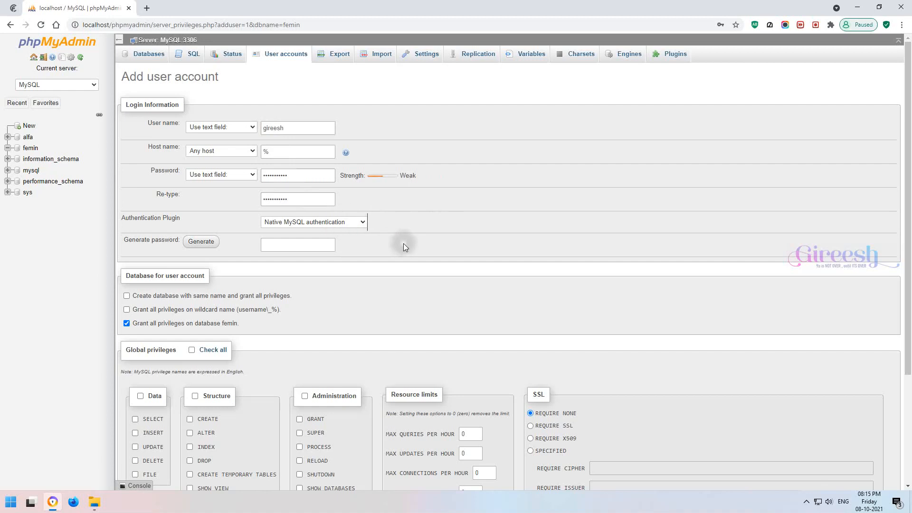
Step: Grant the new user account all global privileges and create the account
scroll(402, 246, down, 2)
scroll(308, 285, up, 1)
click(191, 303)
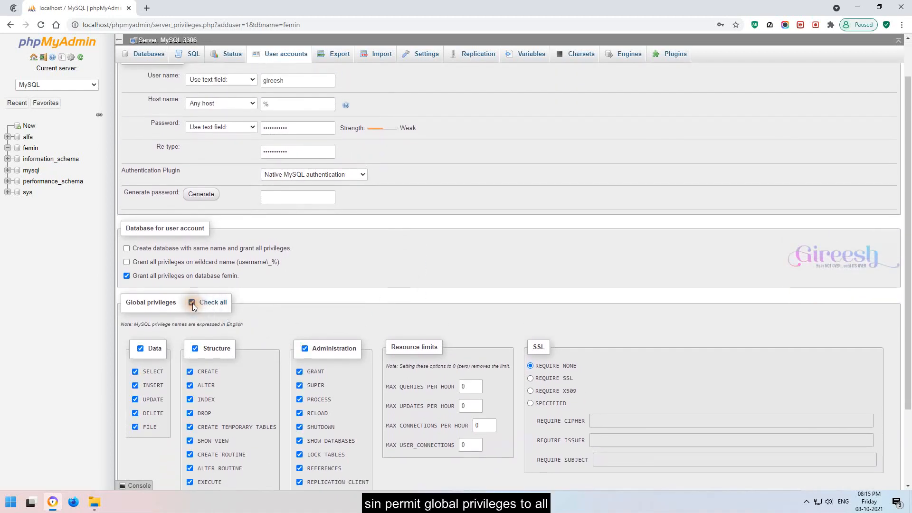
scroll(304, 308, down, 2)
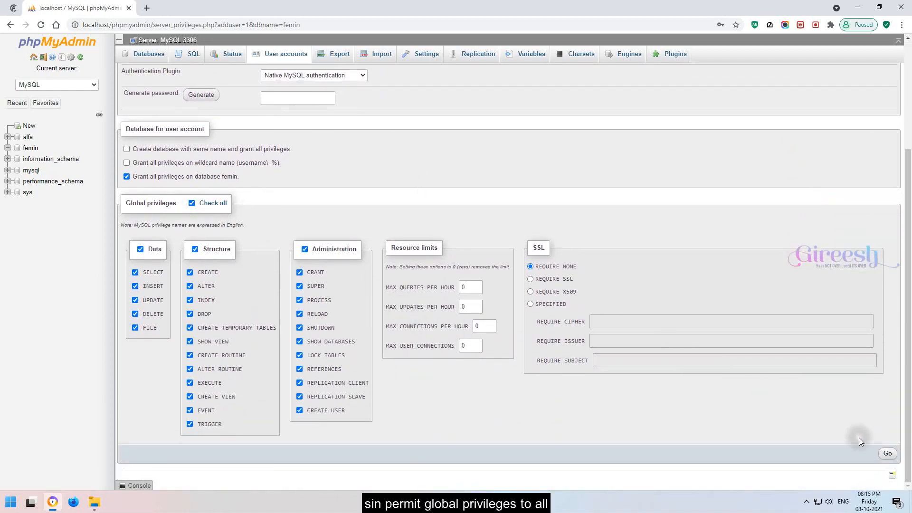
click(887, 453)
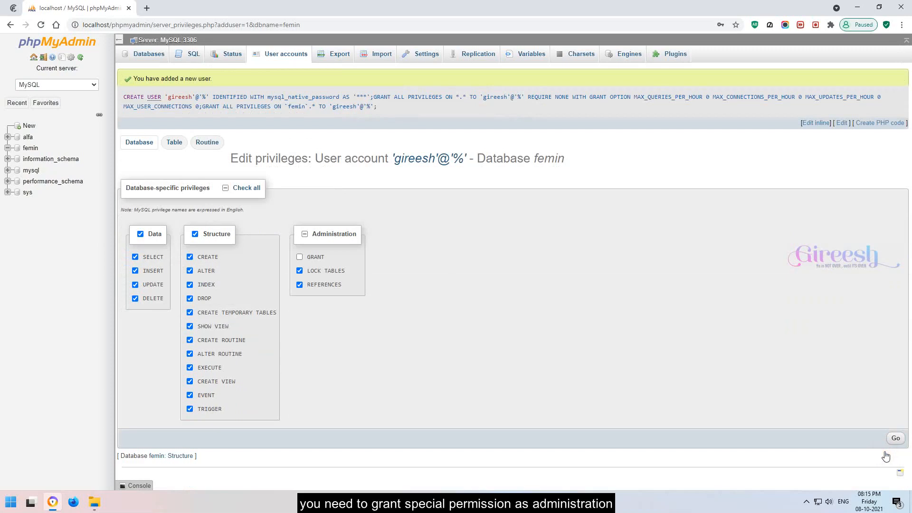
Step: Add the GRANT administration privilege for the new user on the femin database and apply it
drag(335, 256, 306, 256)
click(301, 256)
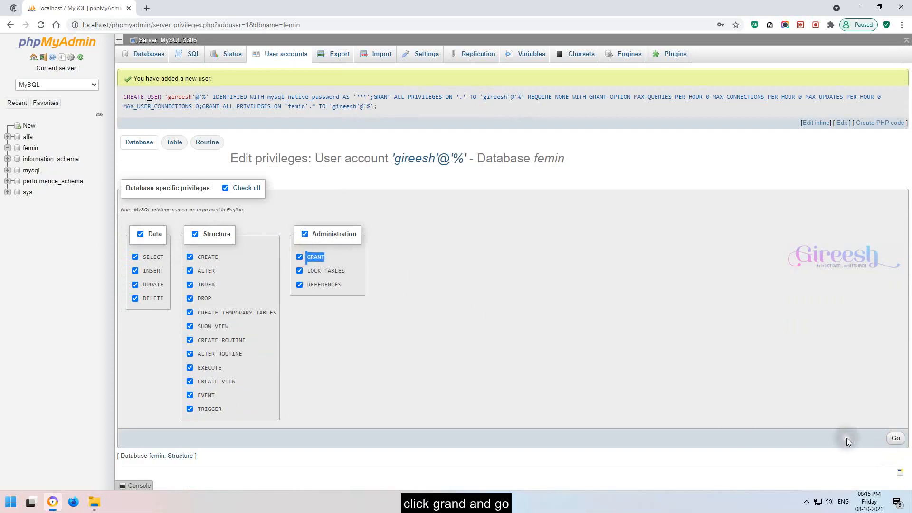
click(895, 437)
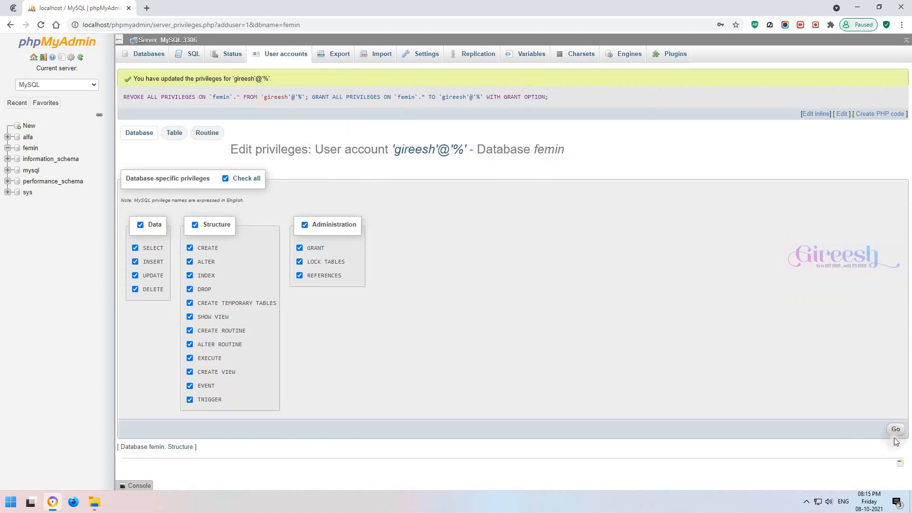
click(895, 430)
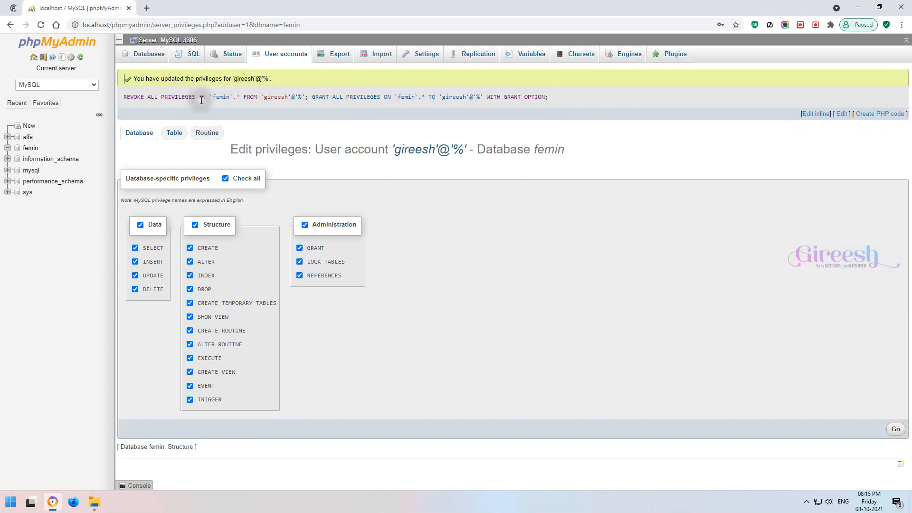
double_click(220, 97)
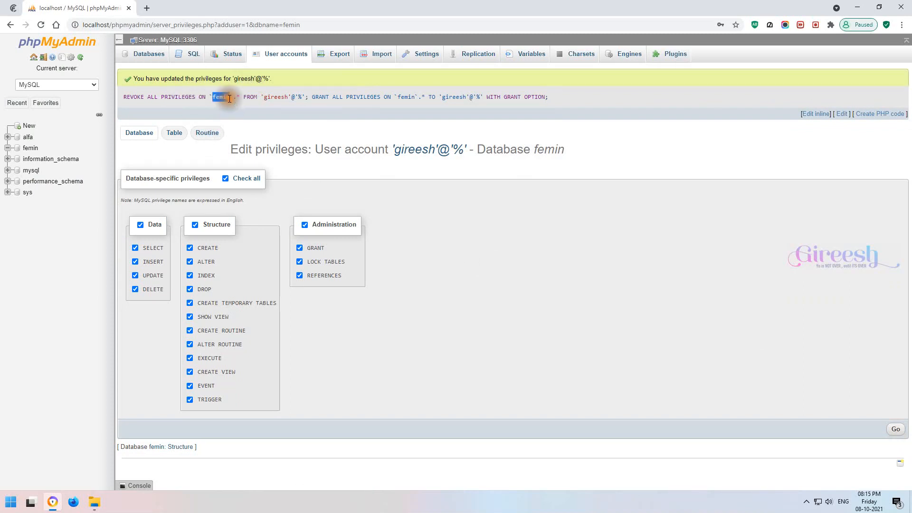
click(282, 97)
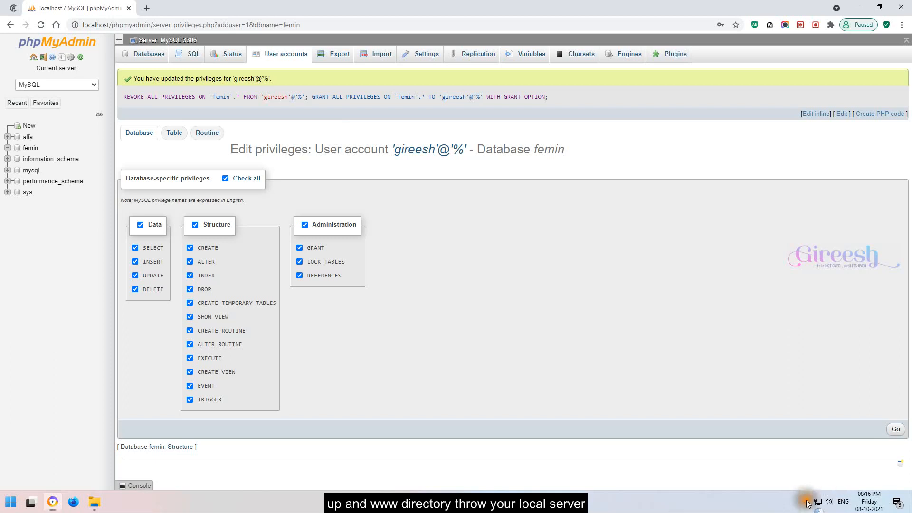
Step: Open WampServer's www directory and extract wordpress-5.8.1.zip into it with 7-Zip
click(808, 502)
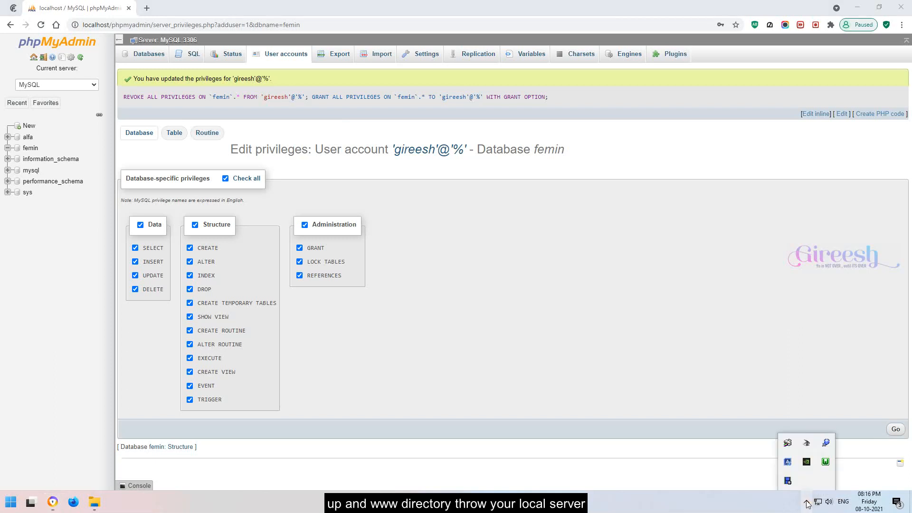
click(825, 462)
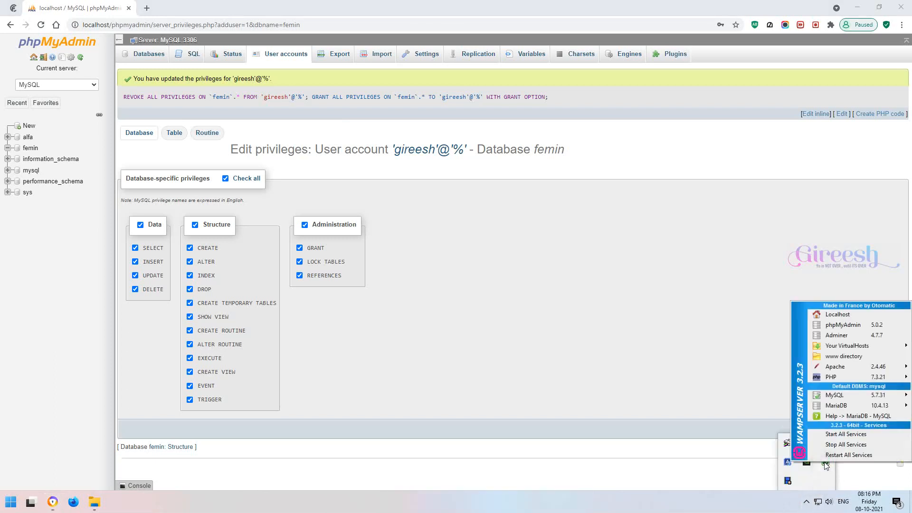
click(845, 356)
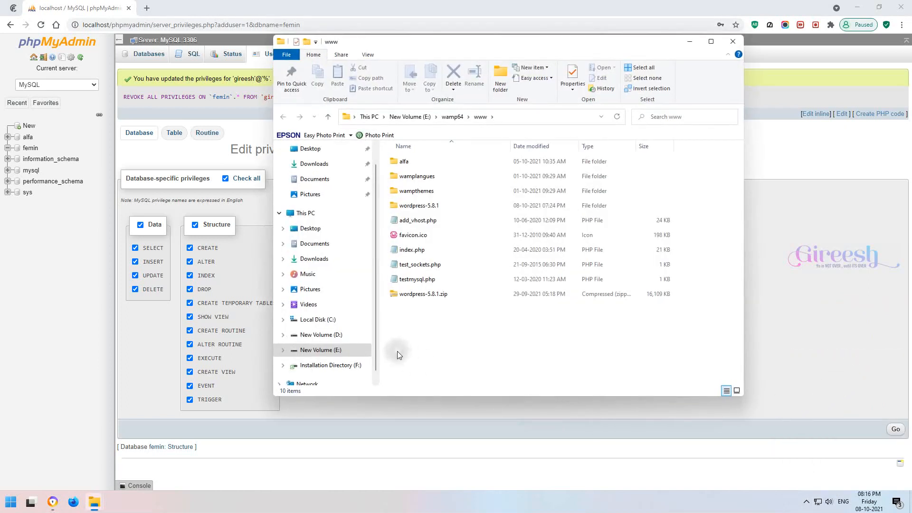
right_click(417, 295)
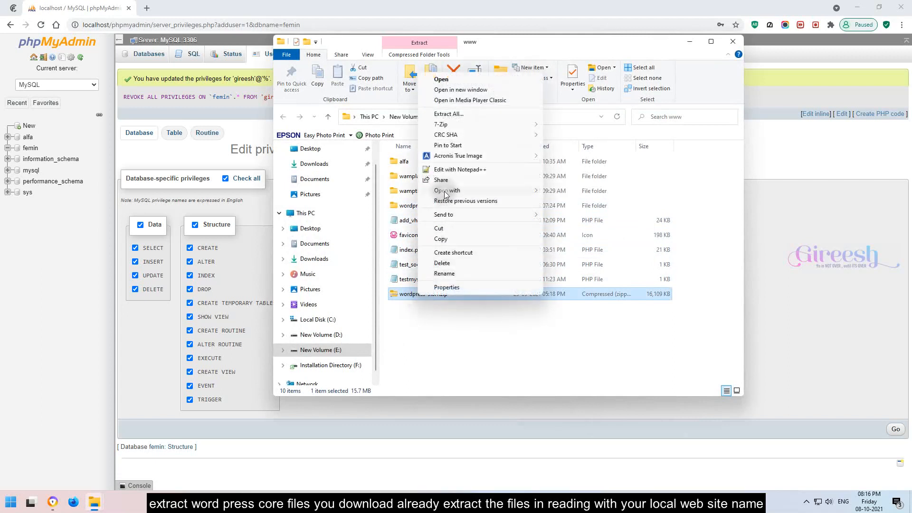
mouse_move(503, 125)
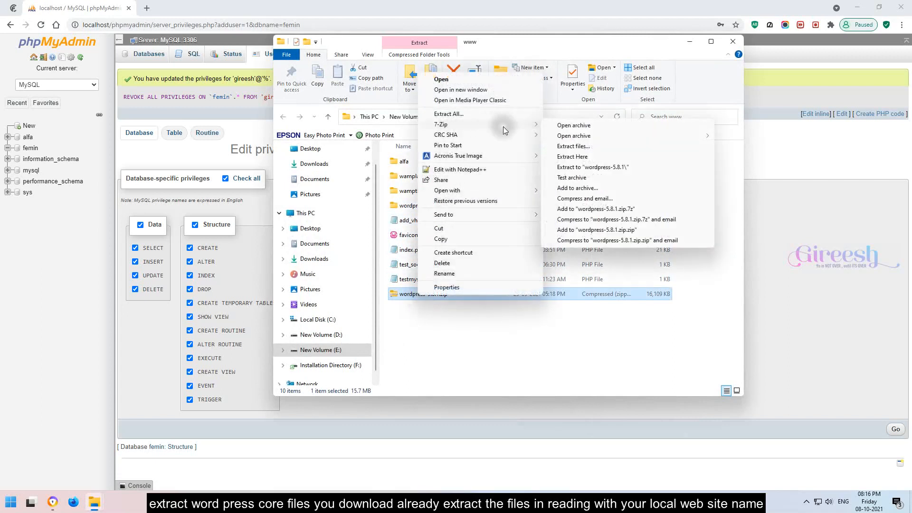
click(580, 157)
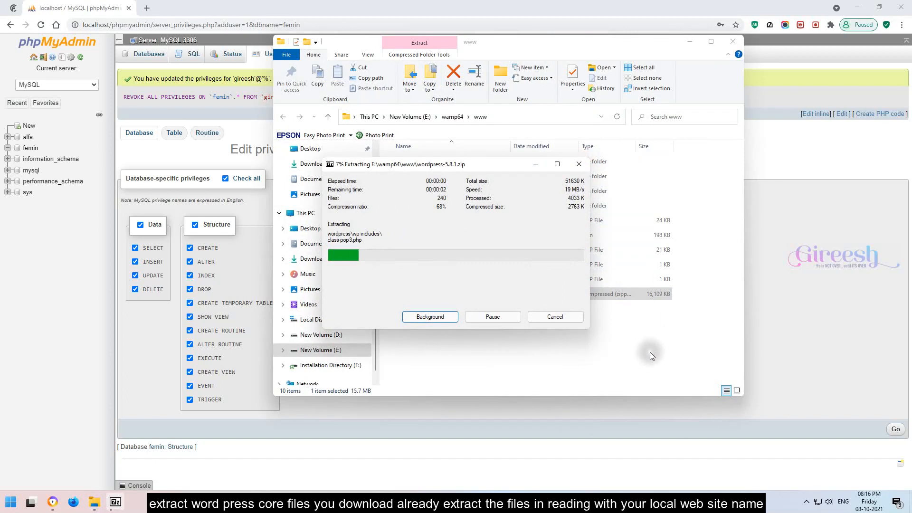
Step: Rename the extracted wordpress folder as femin
right_click(417, 205)
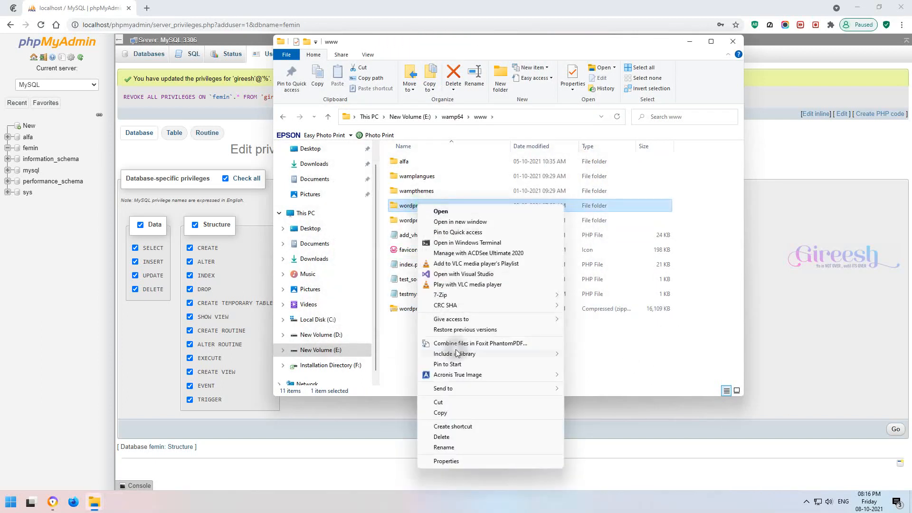
click(443, 447)
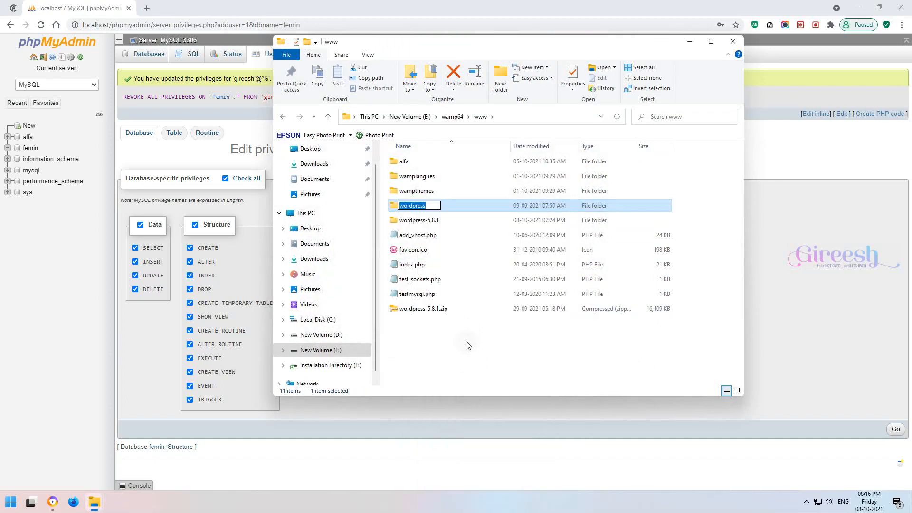
text(femin)
key(Return)
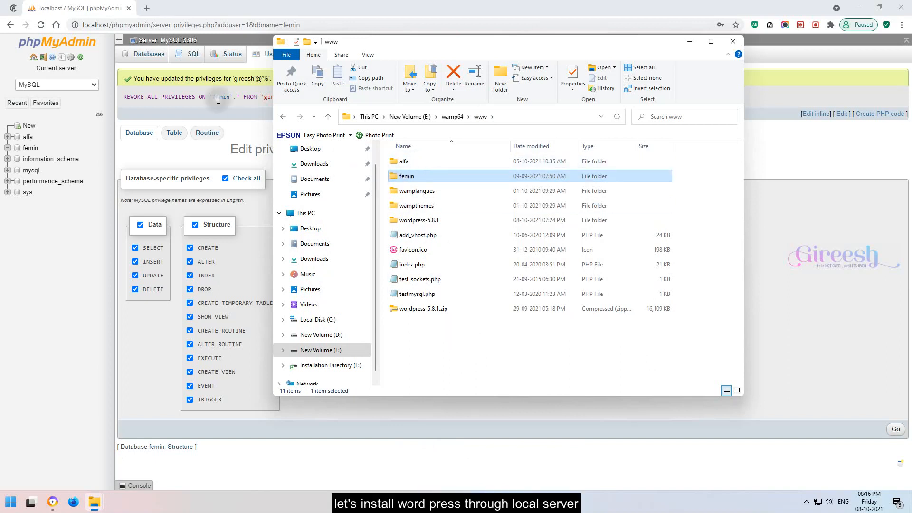
Step: Open localhost/femin in a new browser tab to start the WordPress setup
middle_click(54, 25)
click(163, 8)
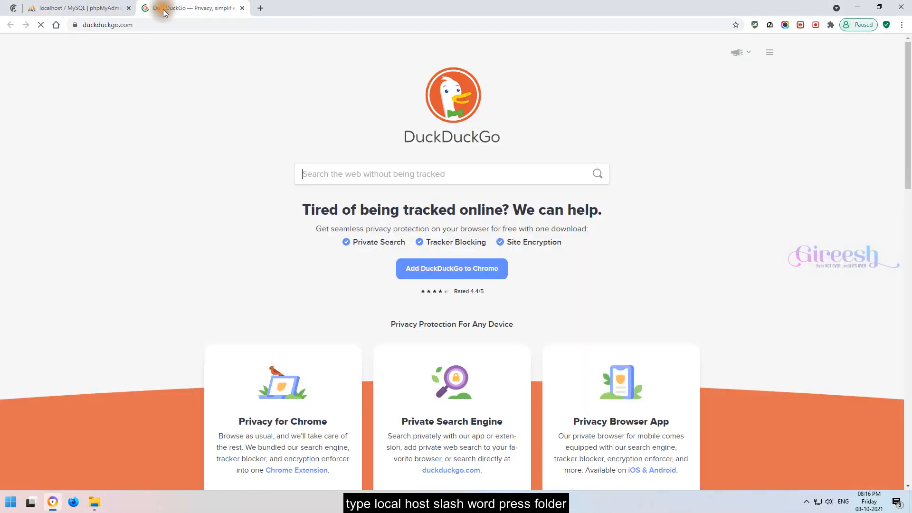
click(159, 24)
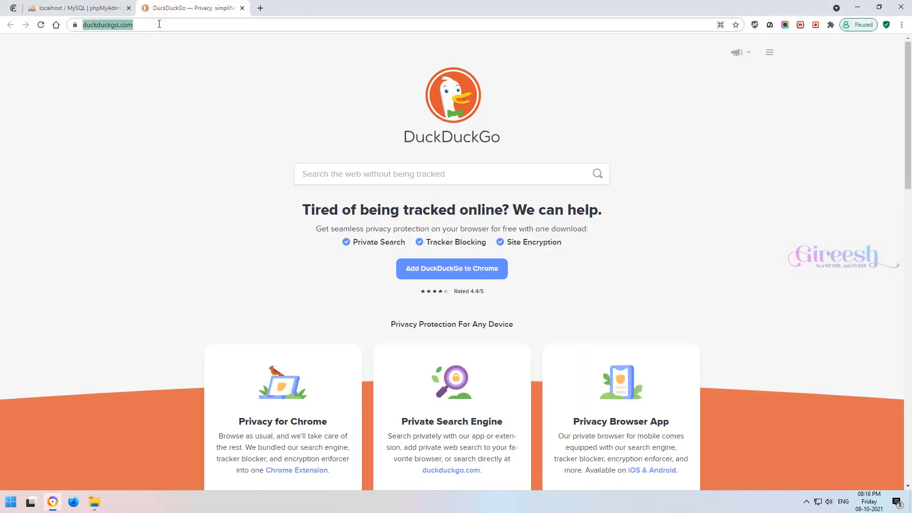
text(localhost/femin)
key(Return)
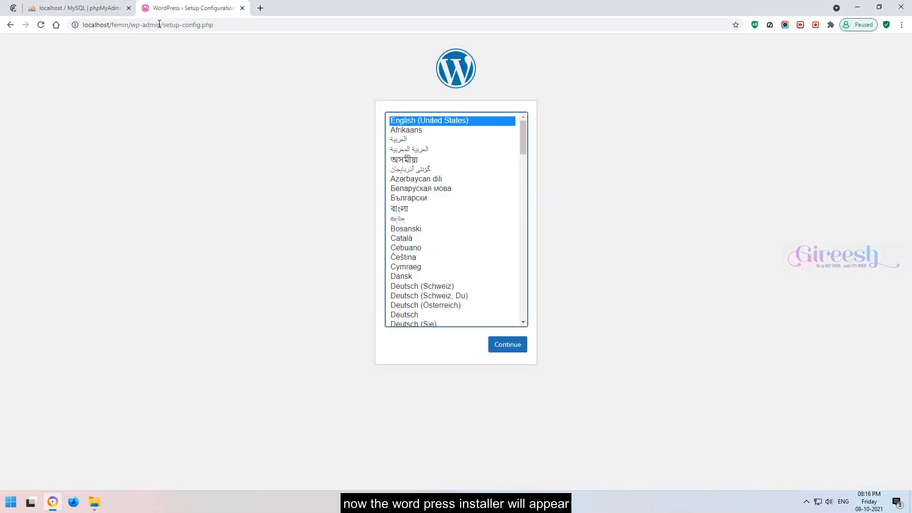
Step: Continue the setup in English (United States) and proceed past the list of required database information to the connection form
click(505, 345)
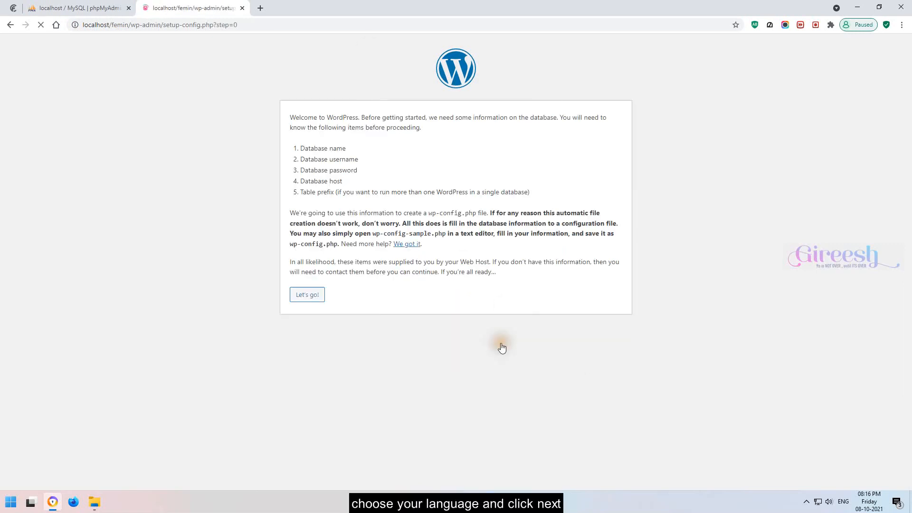
drag(301, 149, 380, 149)
drag(329, 160, 349, 160)
click(380, 171)
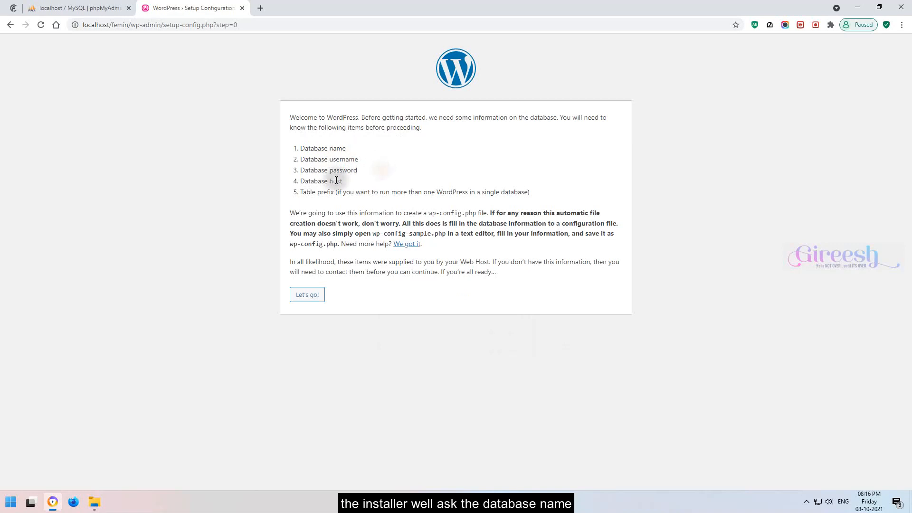
click(316, 304)
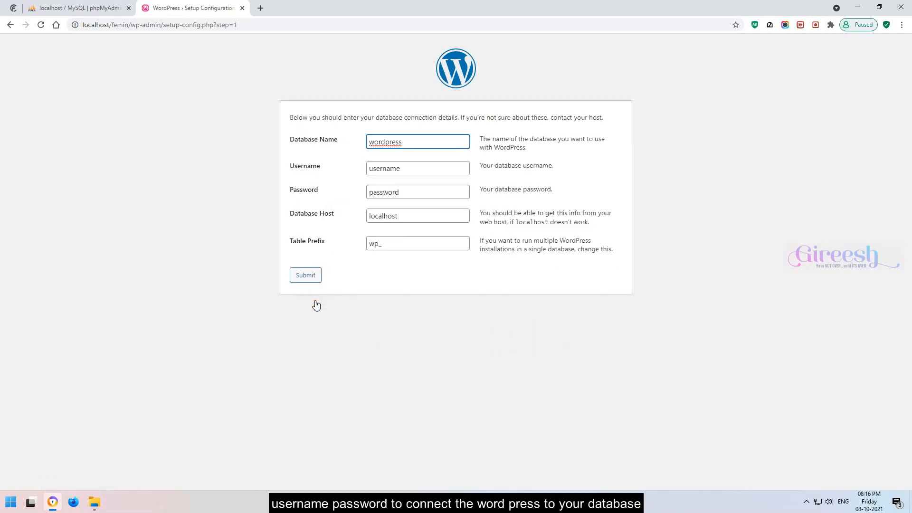
Step: Set the database name to femin in the WordPress connection details
click(50, 8)
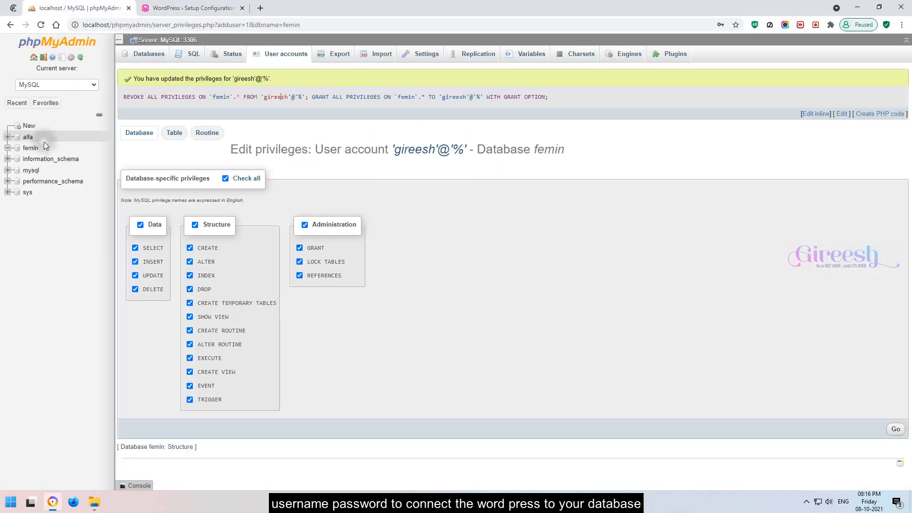
click(185, 8)
double_click(401, 142)
text(em)
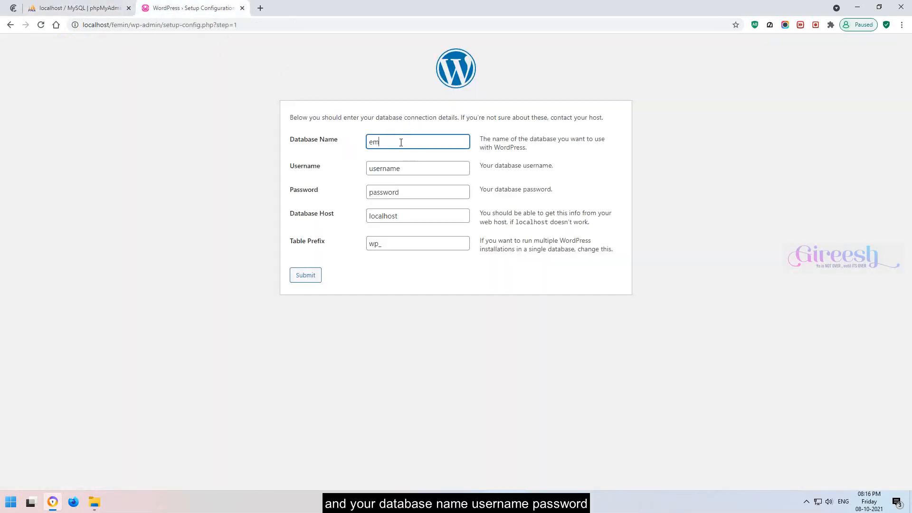
text(fe,oi)
key(BackSpace)
key(BackSpace)
text(min)
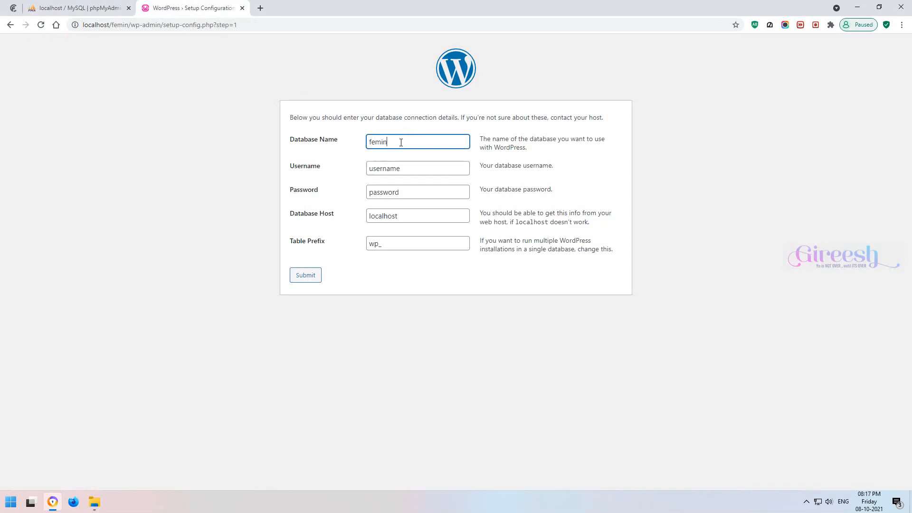
Step: Copy the database user's name from phpMyAdmin's privileges statement and paste it as the username in the WordPress connection details
click(187, 114)
click(83, 9)
double_click(277, 98)
right_click(273, 98)
click(290, 103)
click(179, 7)
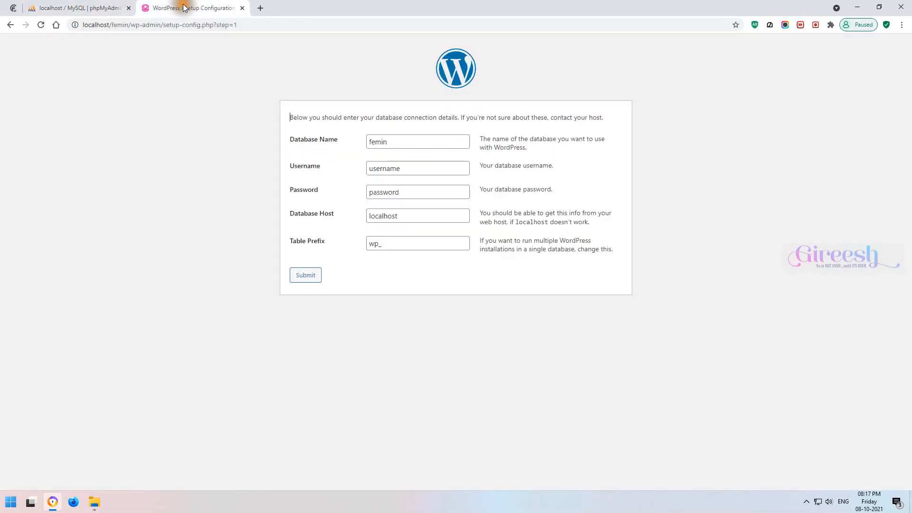
double_click(418, 169)
key(ctrl+v)
Step: Enter the database user's password in the connection details
double_click(411, 186)
text(G)
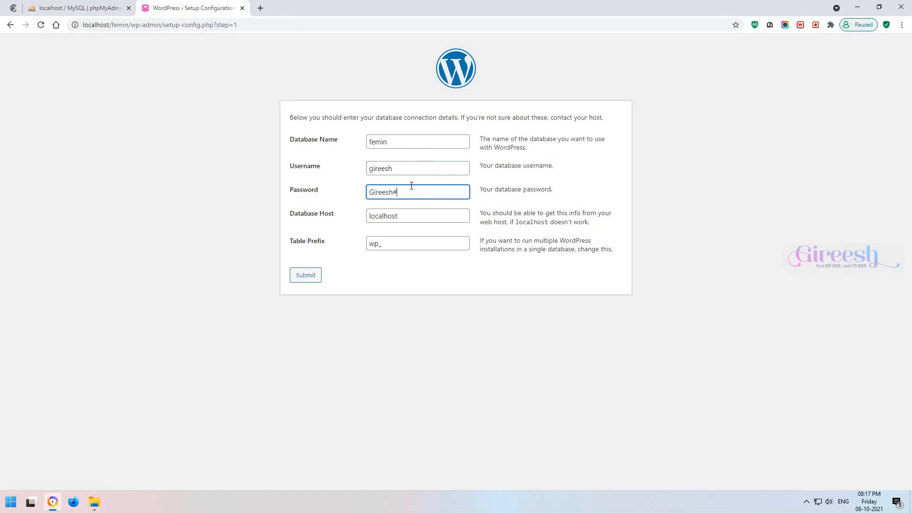
click(403, 193)
click(671, 195)
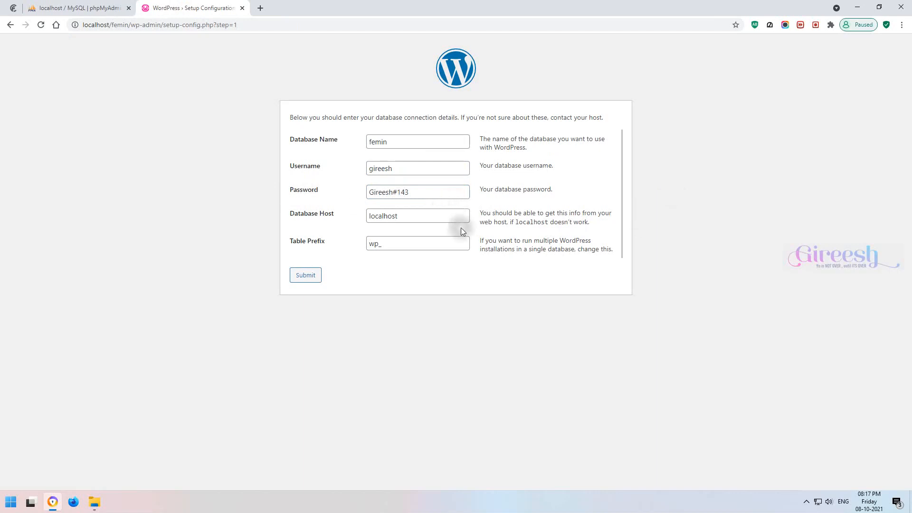
Step: Edit the start of the table prefix and submit the database connection details
click(374, 243)
double_click(373, 243)
click(381, 243)
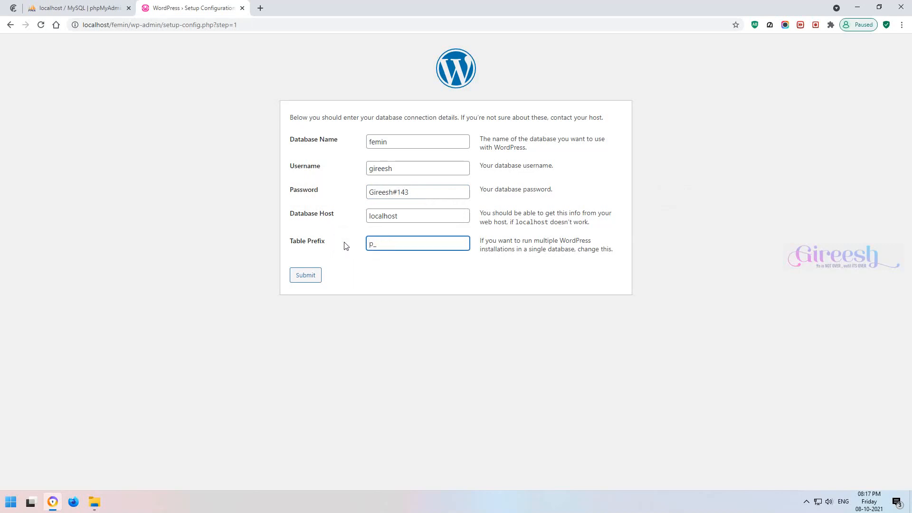
click(359, 241)
click(305, 277)
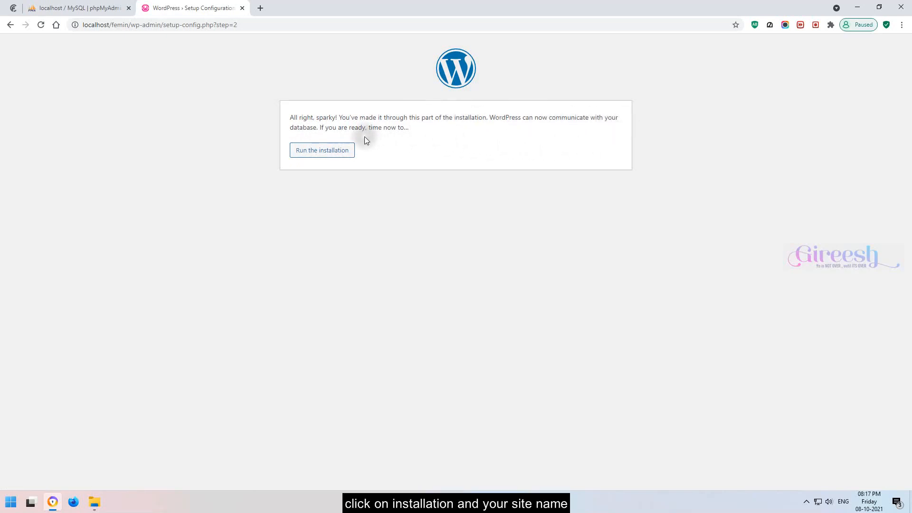
Step: Run the installation and fill in the site title Femin and the administrator's email, discouraging search engines from indexing the site
click(326, 151)
click(409, 226)
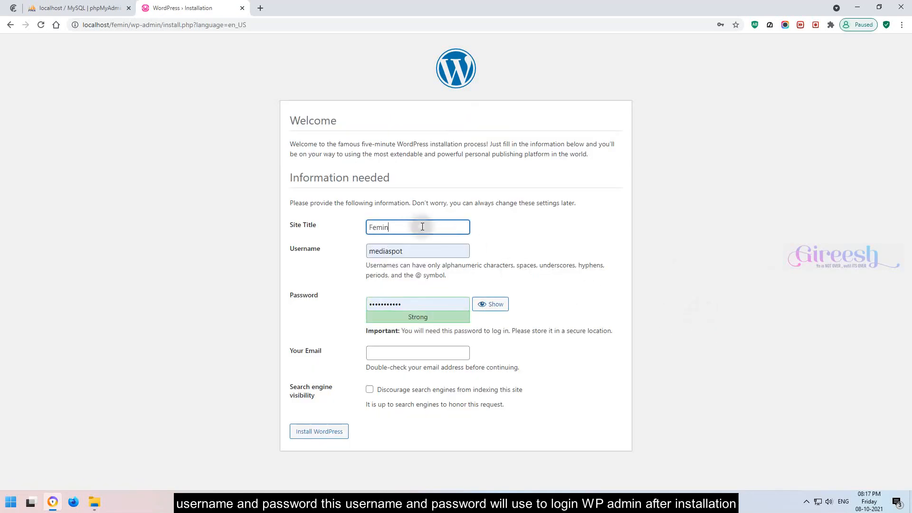
click(384, 353)
click(412, 374)
click(418, 353)
click(422, 355)
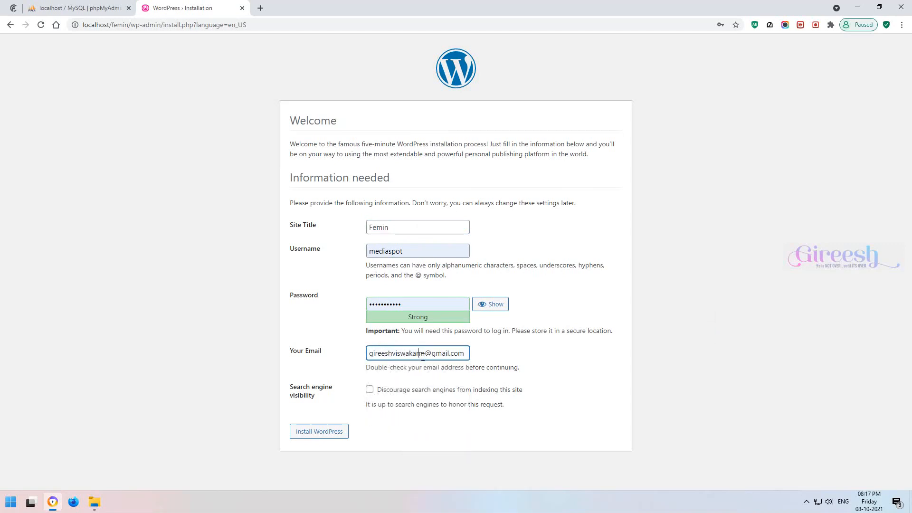
text(a)
click(733, 415)
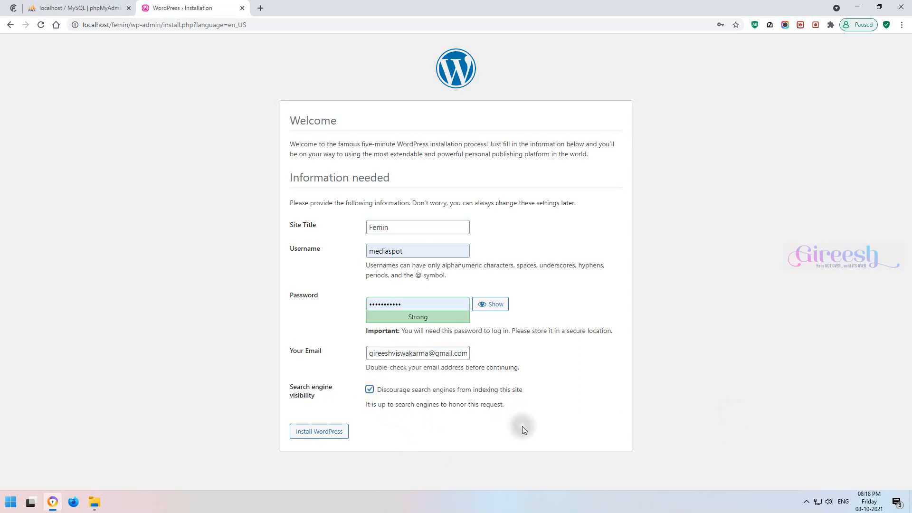
Step: Install WordPress and log in to the admin dashboard
click(317, 433)
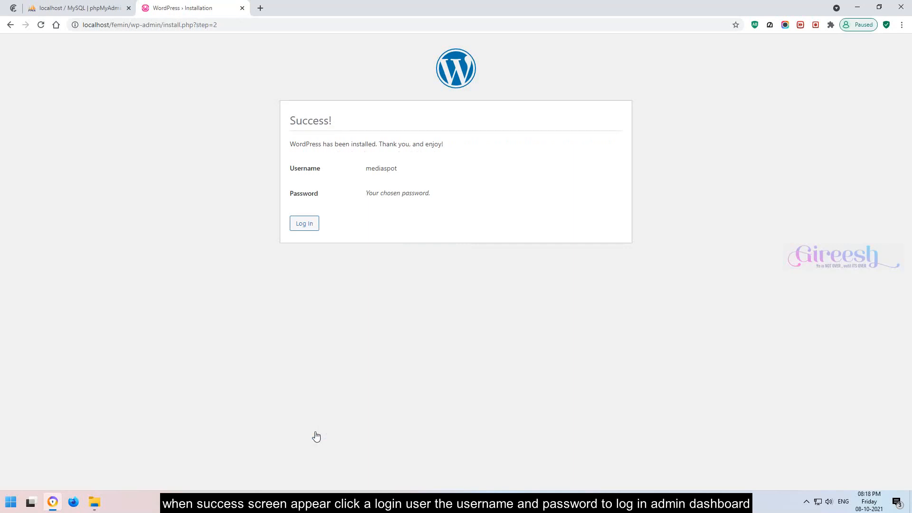
click(304, 226)
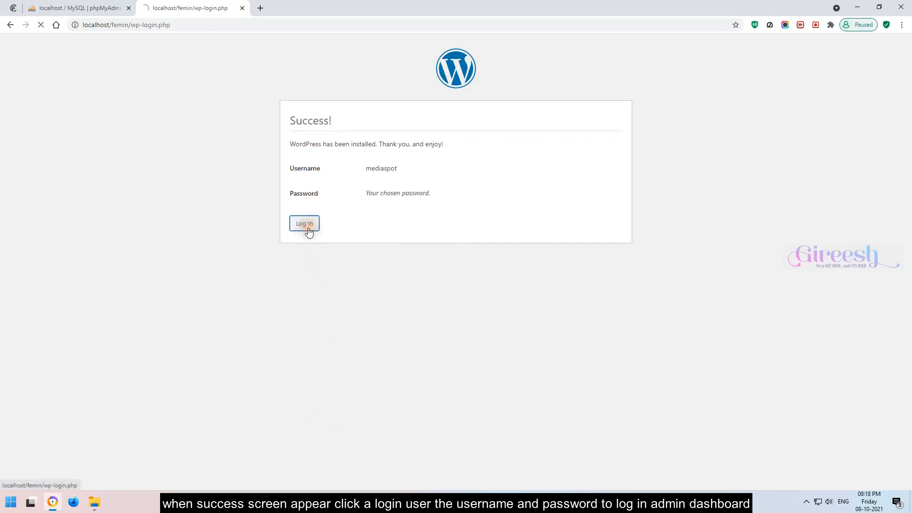
click(514, 262)
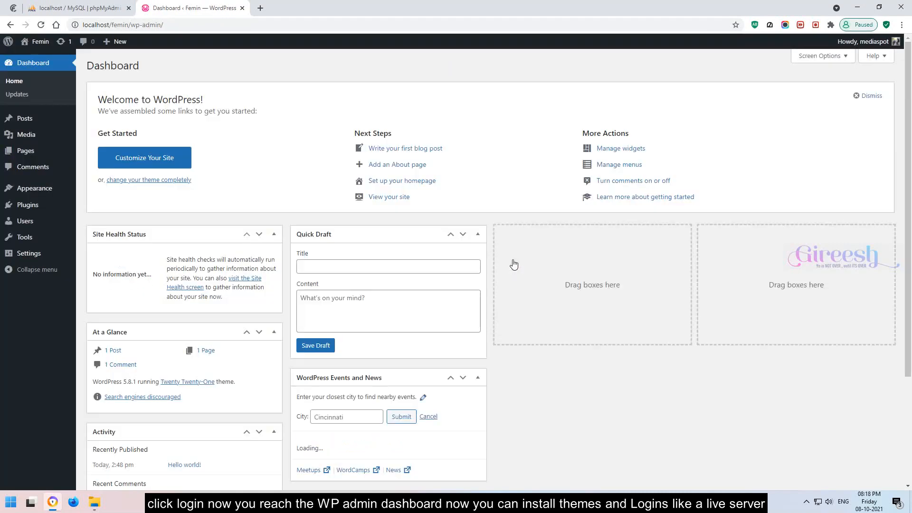
Step: Clear the site's tagline in the general settings, keeping open registration switched off
mouse_move(37, 253)
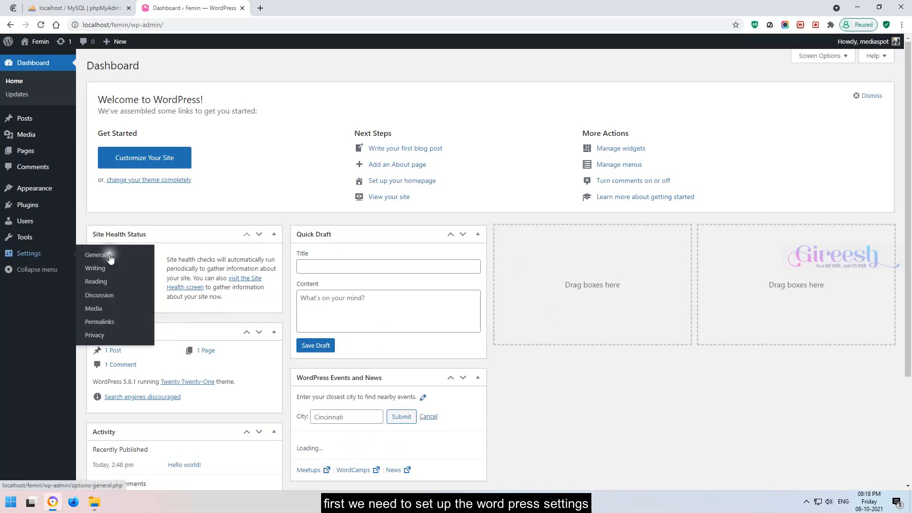
click(127, 257)
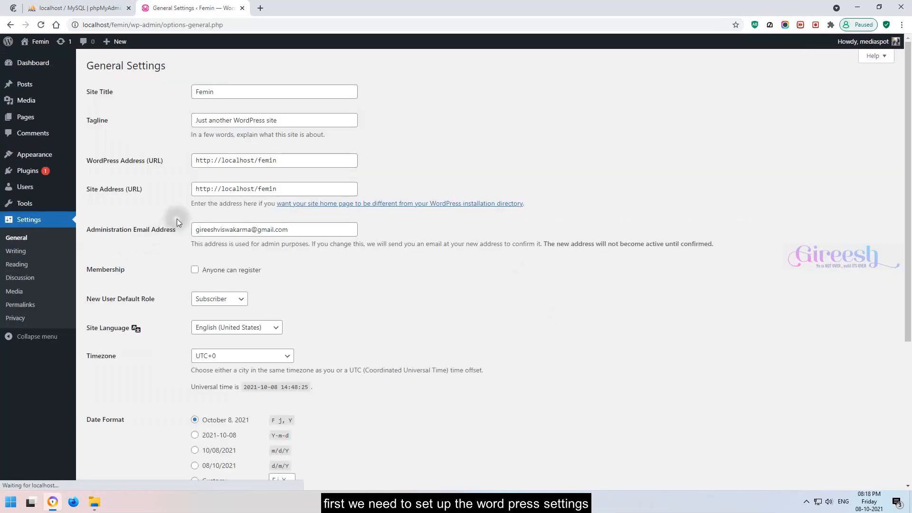
triple_click(244, 120)
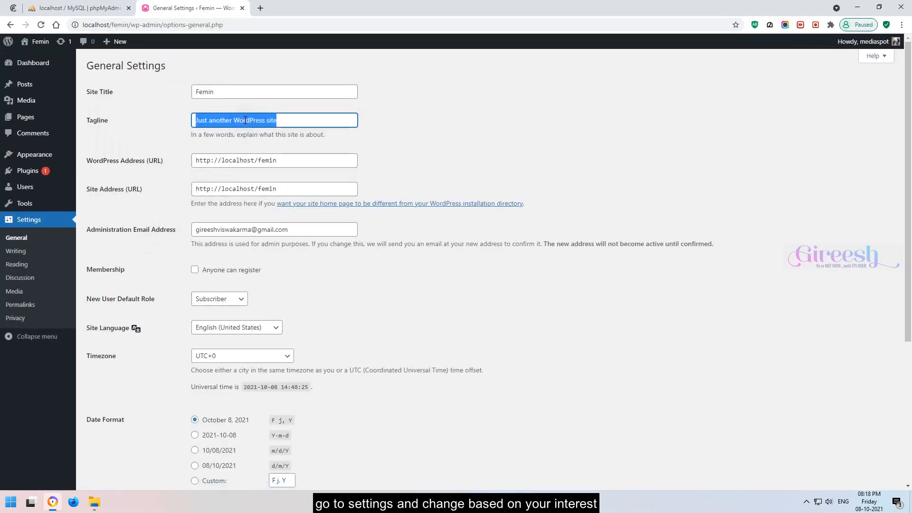
key(BackSpace)
scroll(463, 299, down, 5)
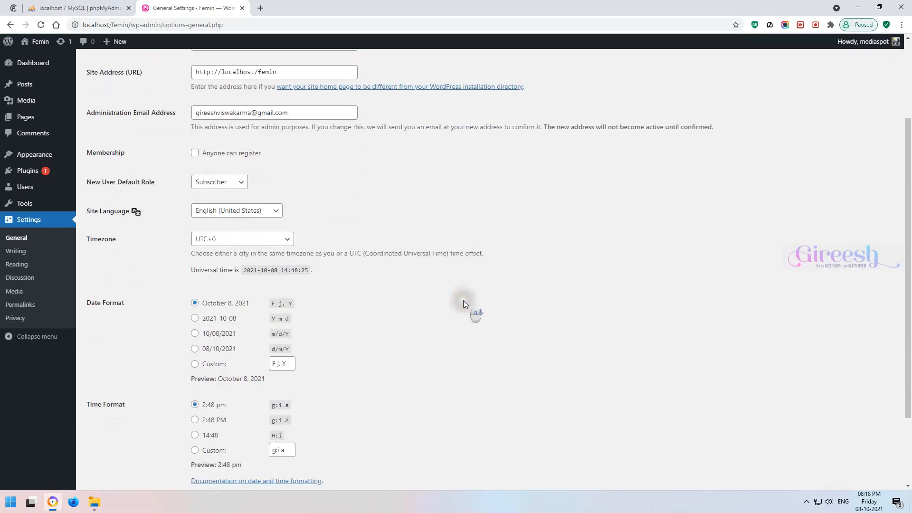
scroll(455, 297, up, 4)
scroll(451, 298, up, 1)
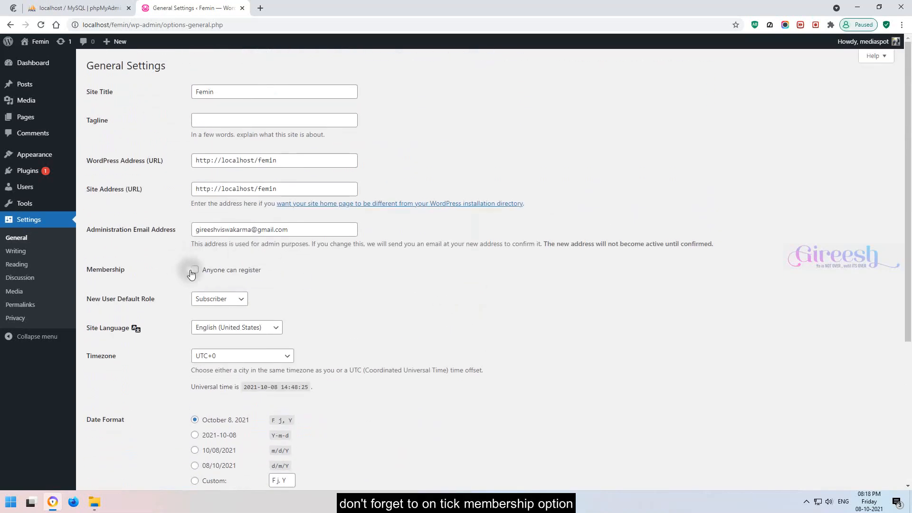
click(194, 272)
click(195, 272)
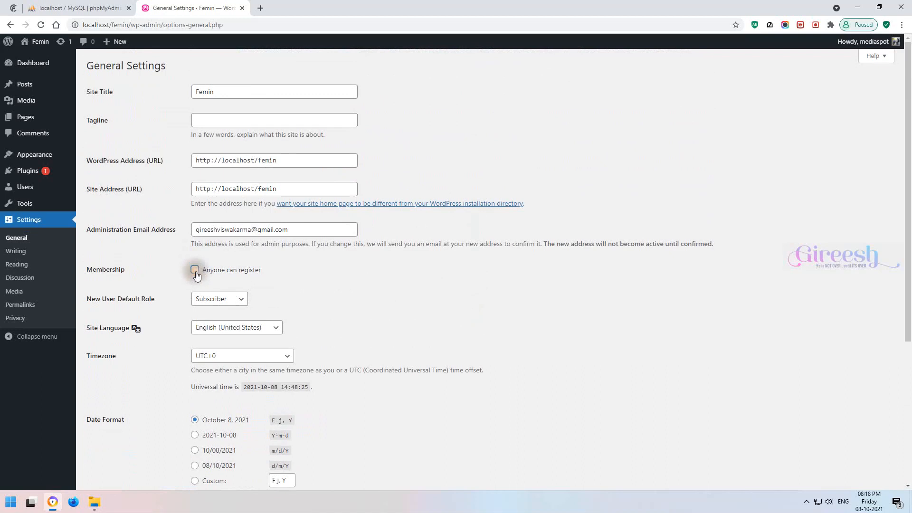
Step: Set the date format to m/d/Y and the week to start on Sunday
scroll(463, 299, down, 4)
click(195, 260)
scroll(438, 291, down, 1)
click(222, 410)
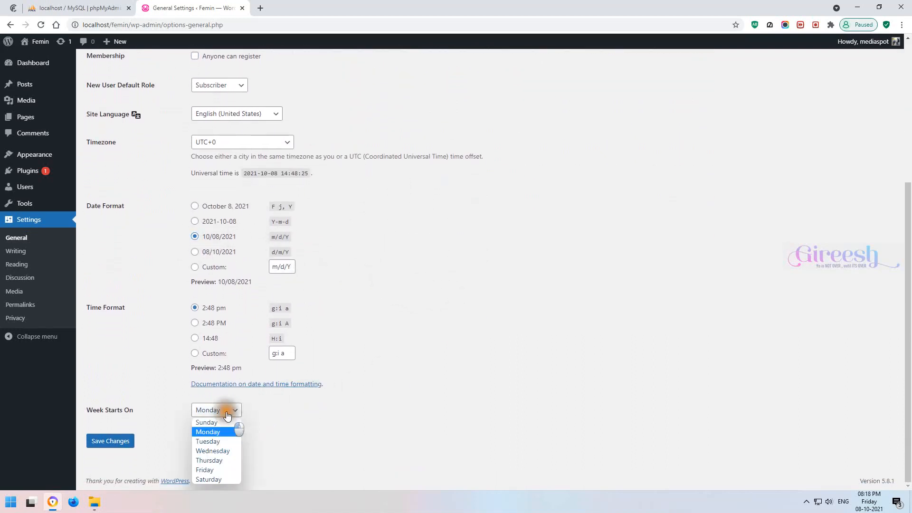
click(221, 423)
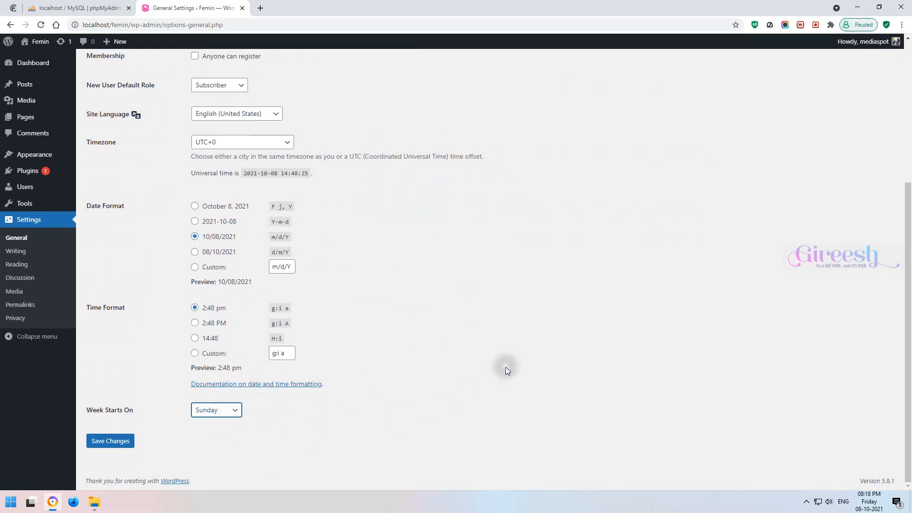
Step: Set the timezone to UTC+5:30 and save the general settings
click(221, 141)
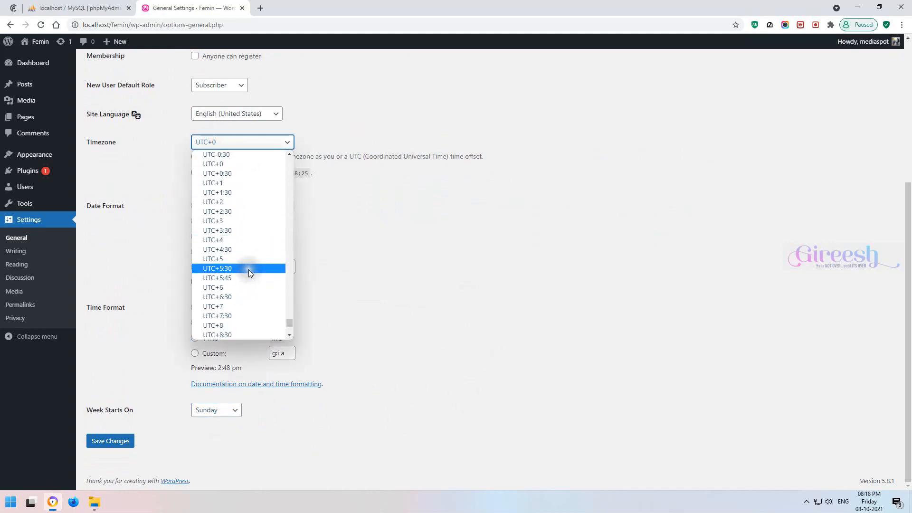
click(249, 268)
click(112, 442)
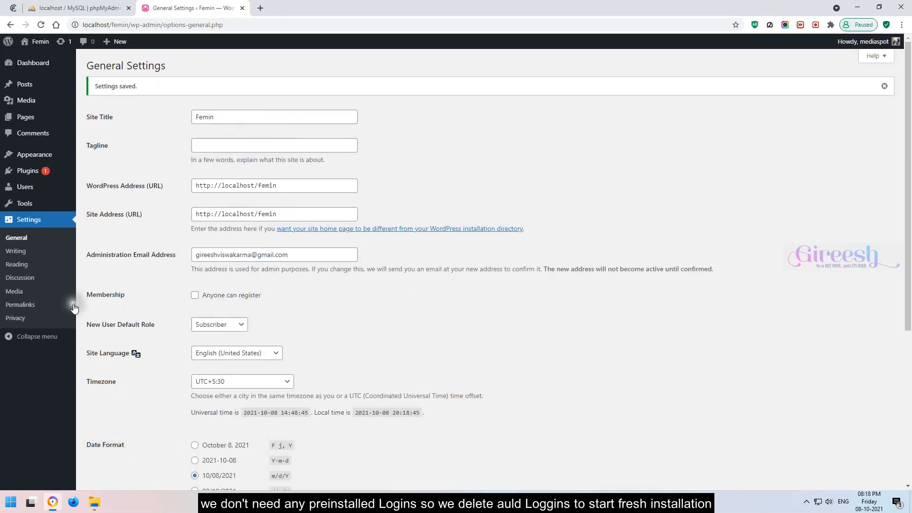
Step: Delete the preinstalled Akismet Anti-Spam and Hello Dolly plugins with a bulk action
mouse_move(38, 171)
click(106, 176)
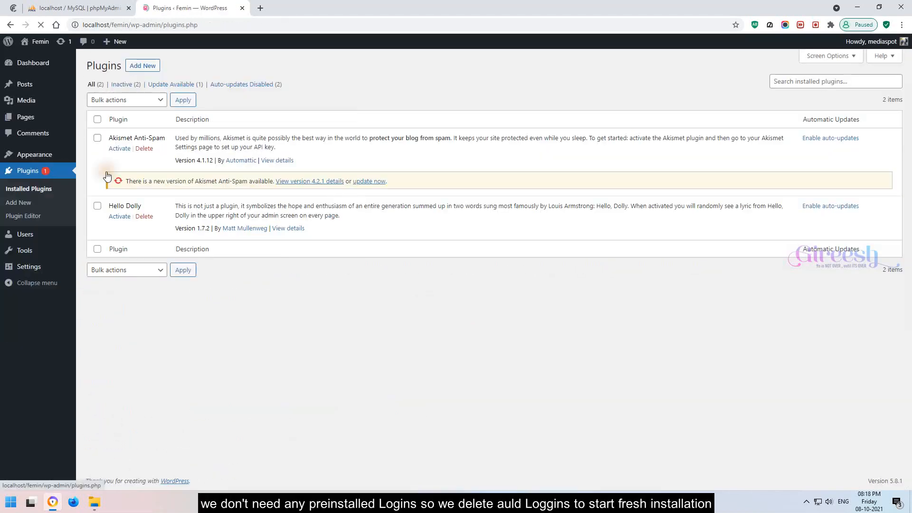
click(97, 119)
click(108, 101)
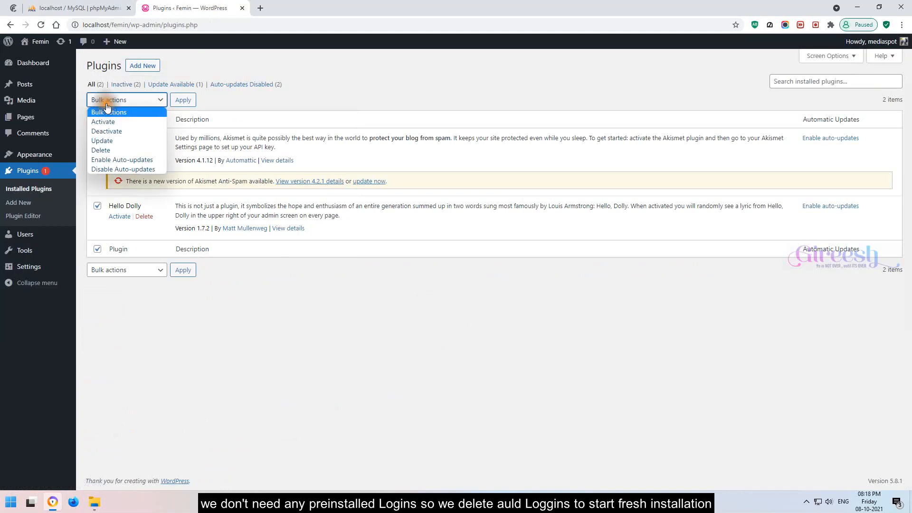
click(102, 150)
click(183, 100)
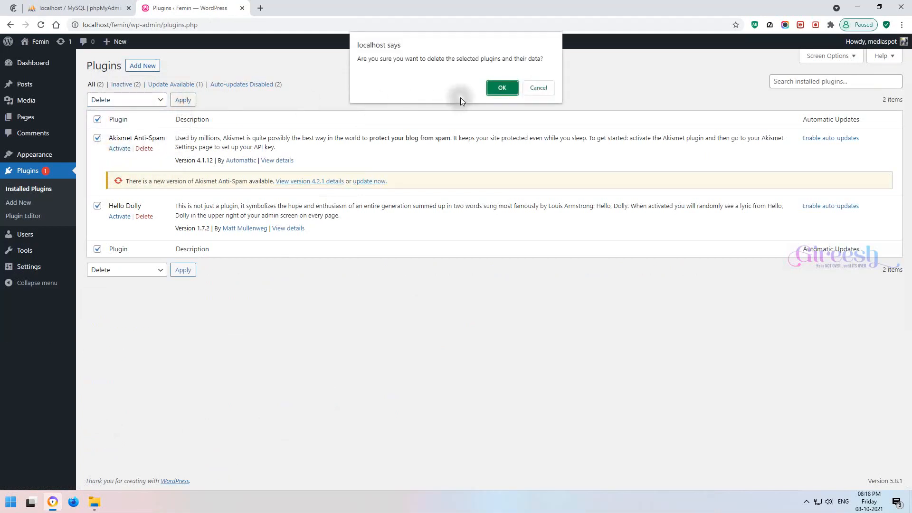
click(502, 84)
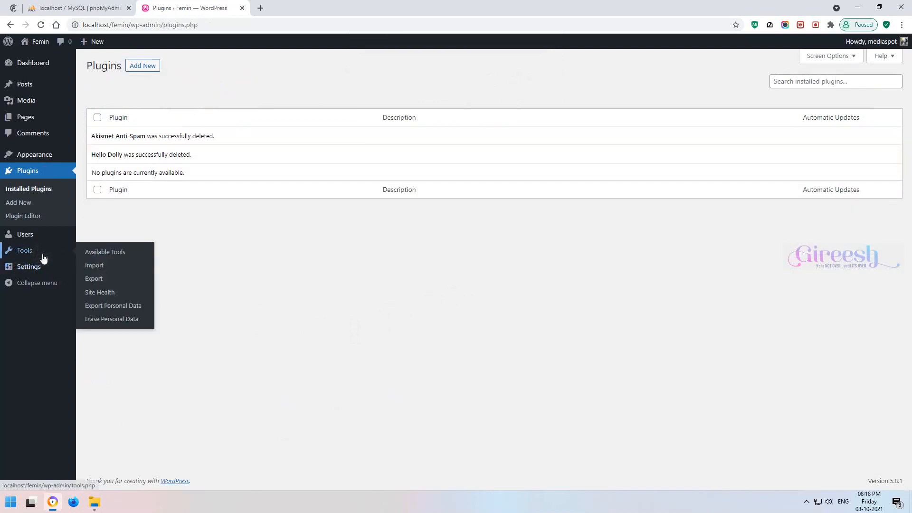
Step: Set the permalink structure to Post name and save the permalink settings
mouse_move(32, 267)
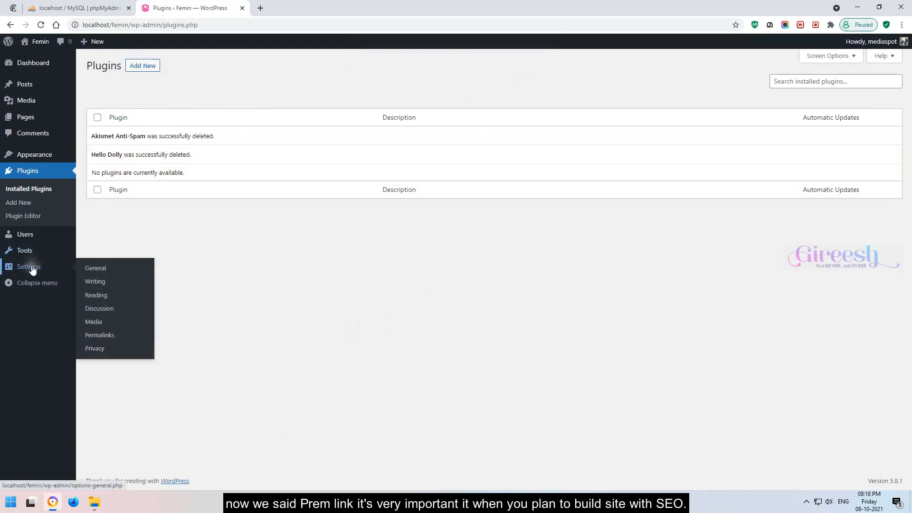
click(114, 335)
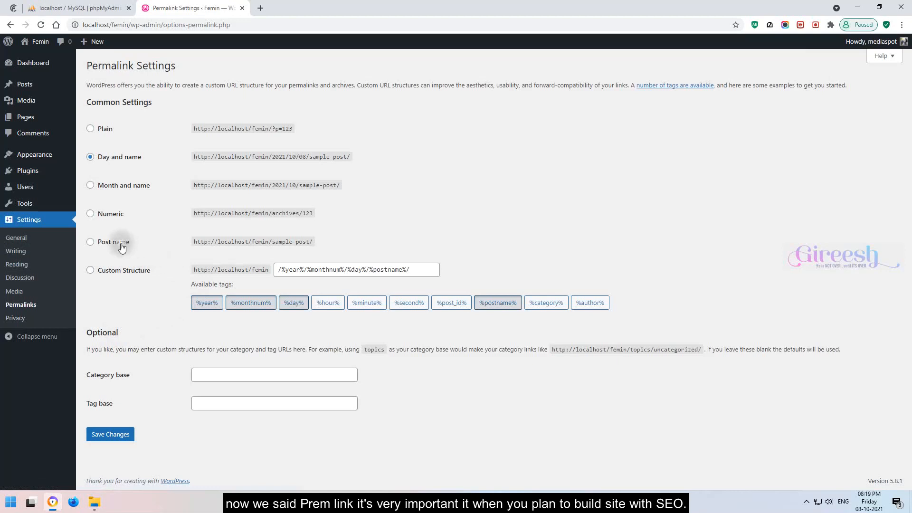
click(117, 242)
click(116, 434)
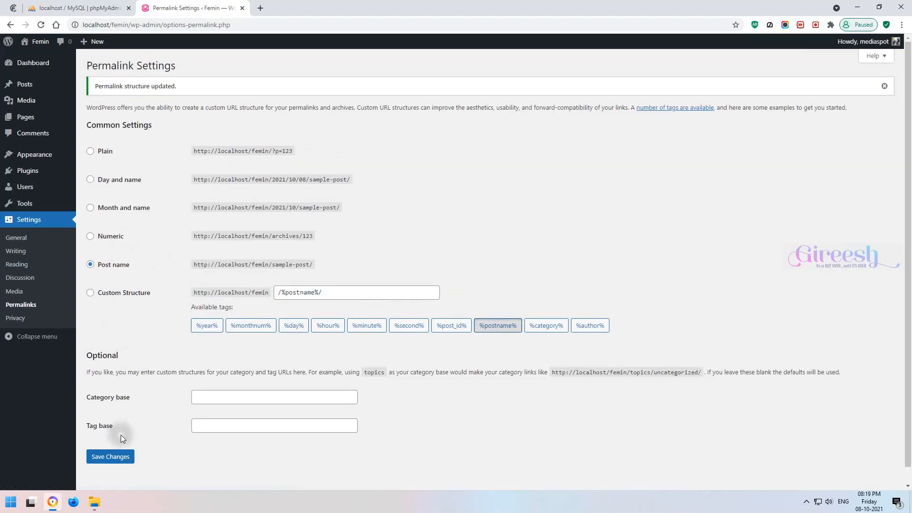
Step: Open the form for uploading a zipped theme on the site's Add Themes page
mouse_move(67, 155)
click(106, 159)
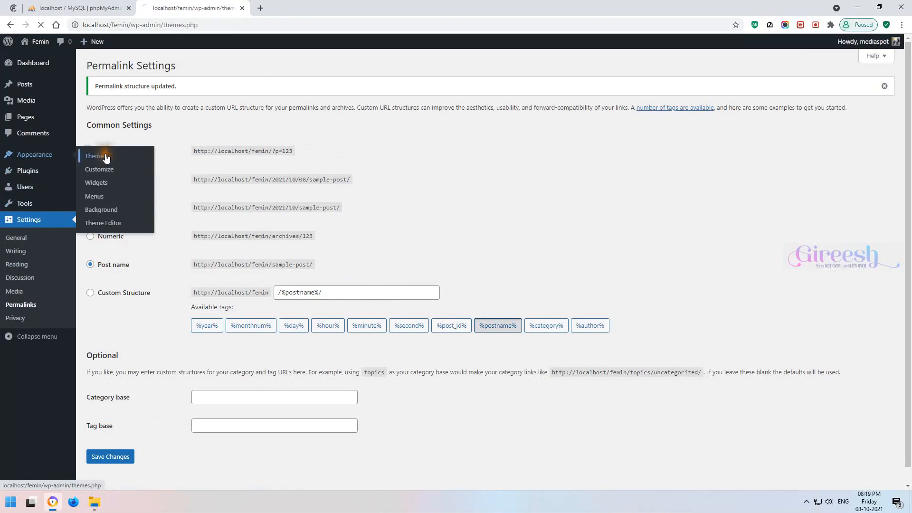
click(173, 65)
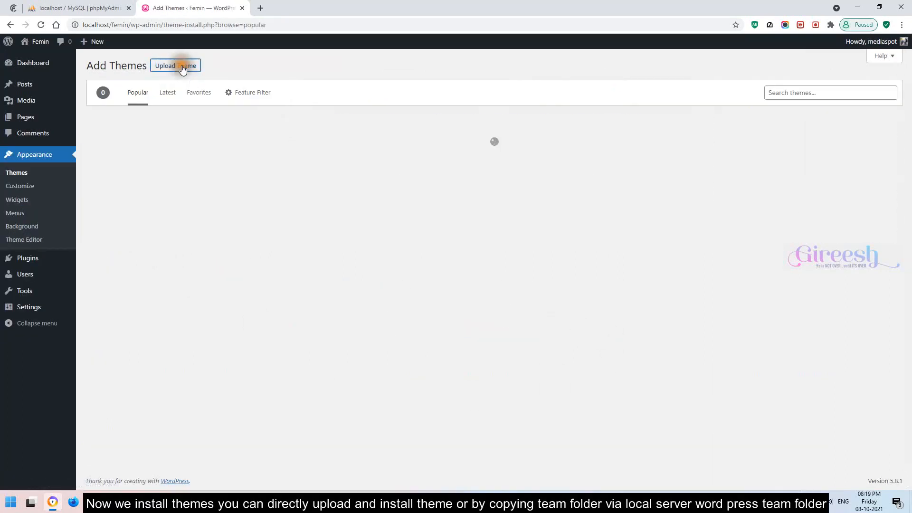
click(183, 67)
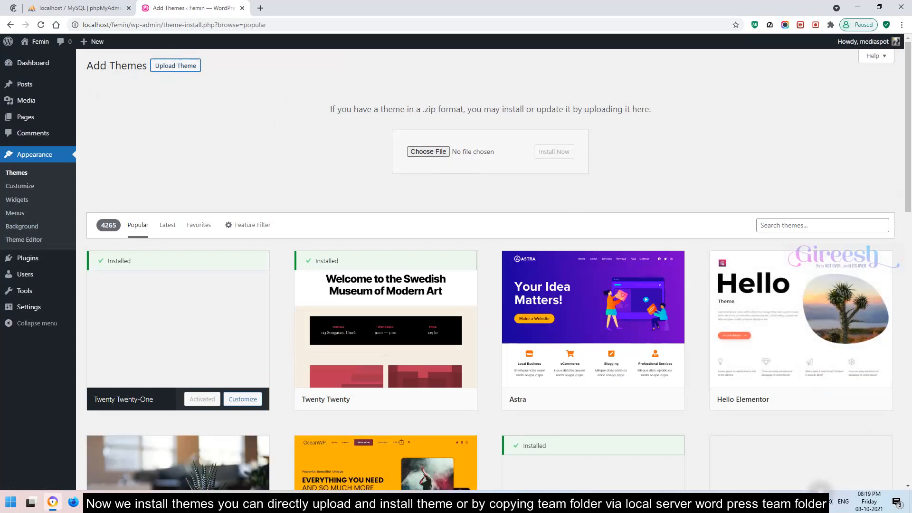
Step: Open the femin site's wp-content themes folder from WampServer's www directory in File Explorer
click(808, 502)
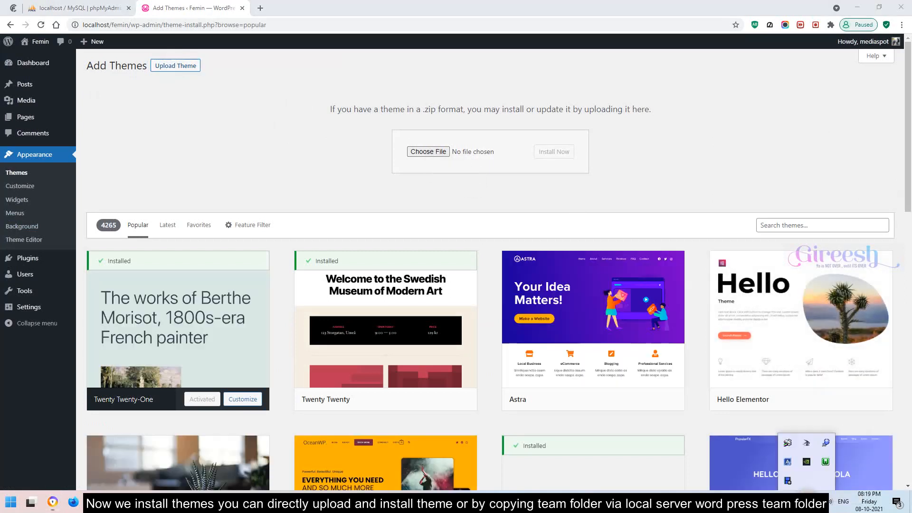
click(825, 462)
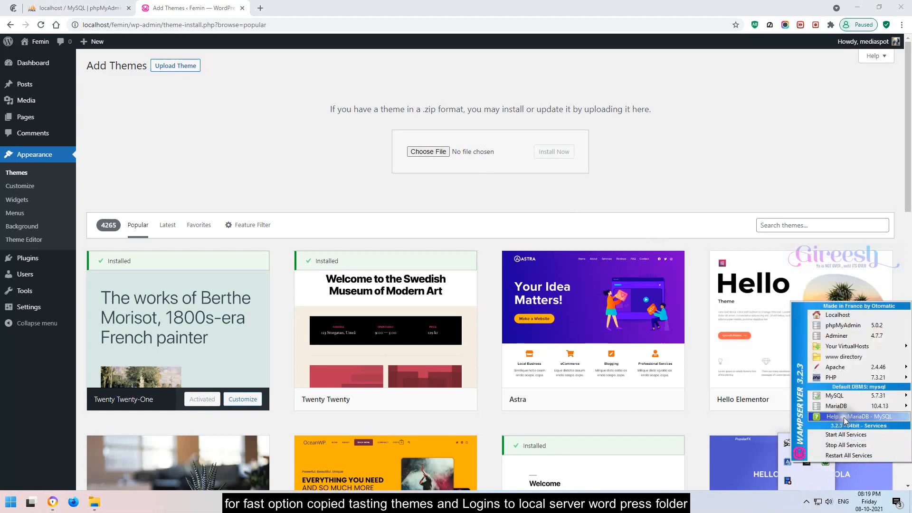
click(850, 358)
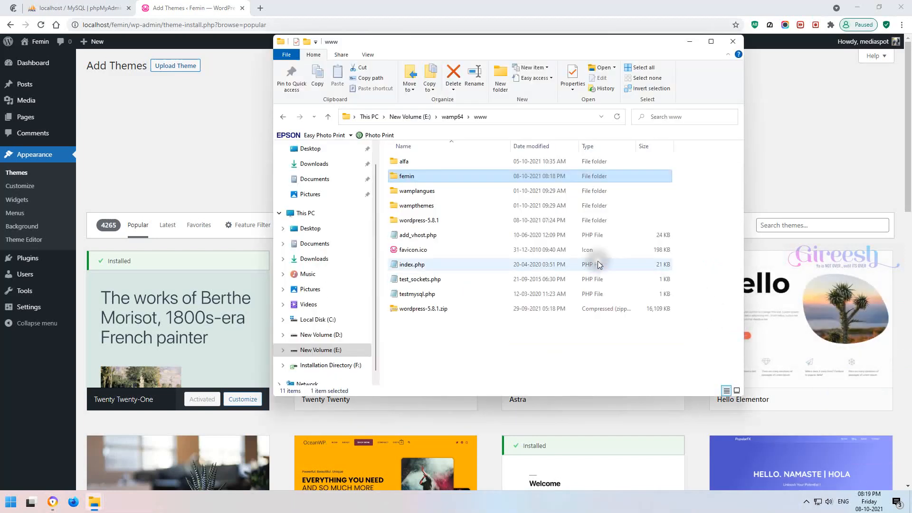
double_click(420, 176)
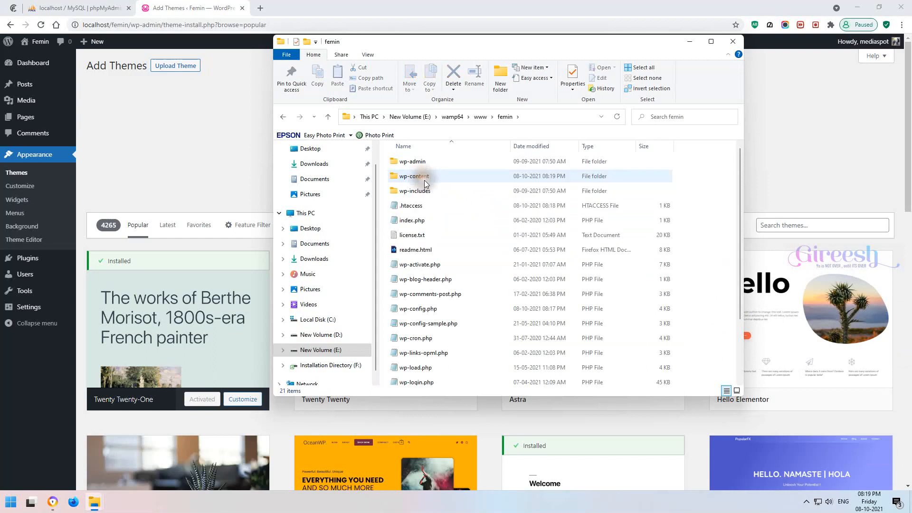
double_click(427, 176)
double_click(433, 177)
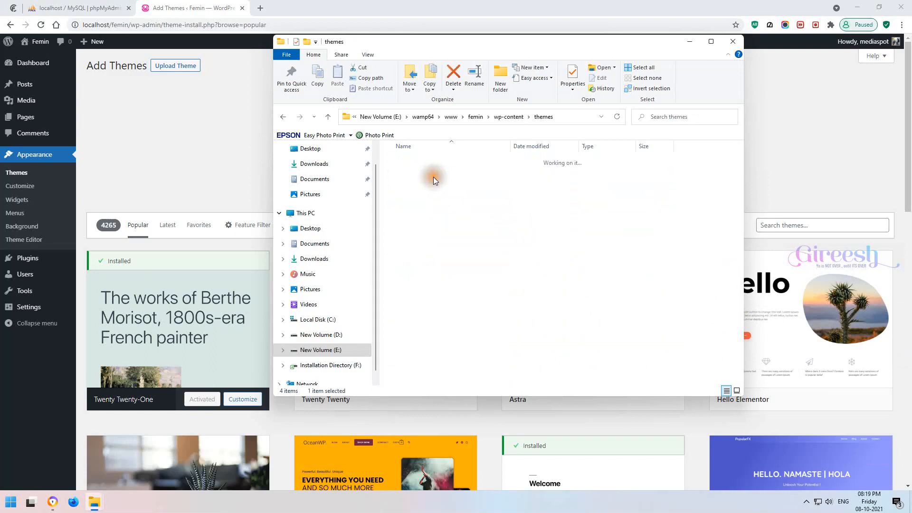
Step: Move Divi-4.11.1.zip from the DIVI Theme folder into the femin site's themes folder
click(94, 502)
click(56, 477)
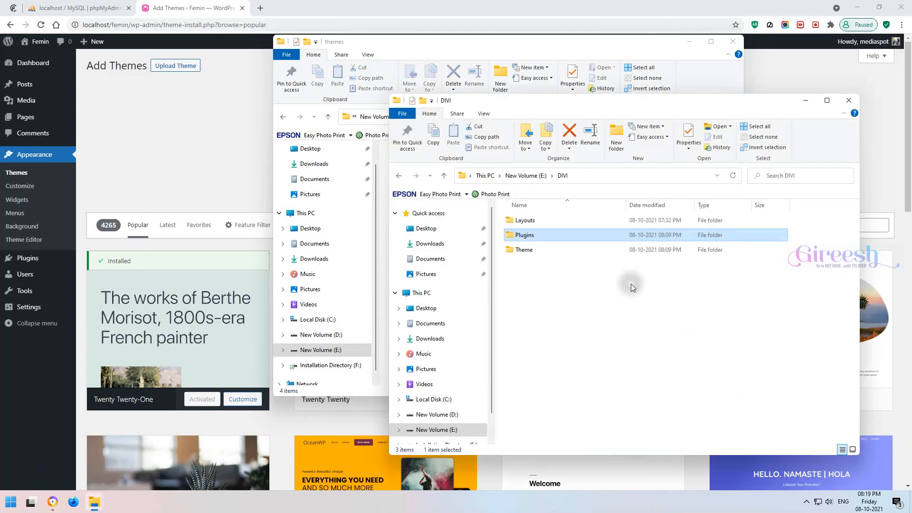
drag(551, 81, 729, 187)
double_click(702, 337)
drag(707, 307, 513, 301)
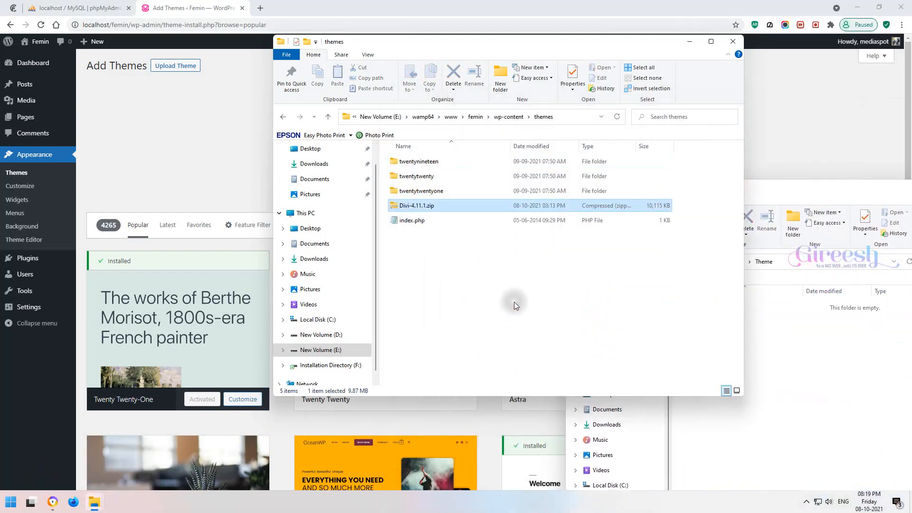
Step: Extract Divi-4.11.1.zip with 7-Zip inside the themes folder
click(432, 208)
right_click(432, 207)
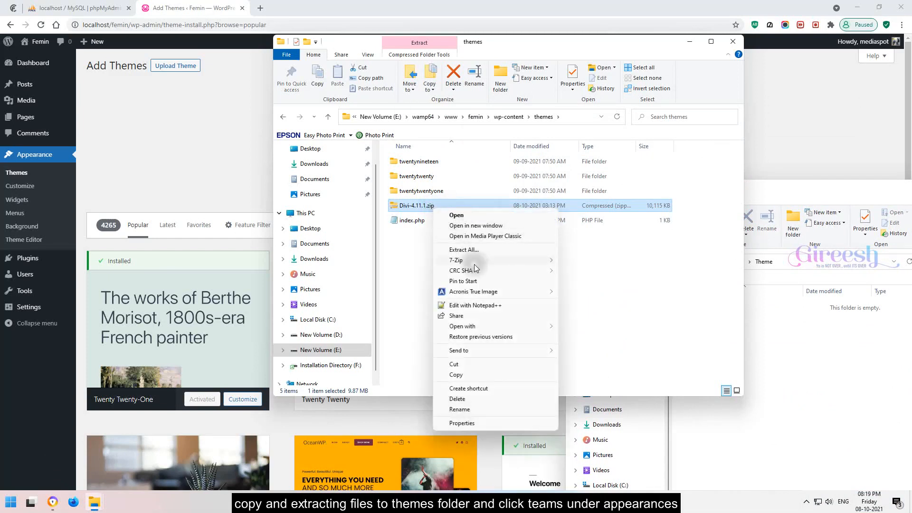
mouse_move(475, 260)
click(587, 292)
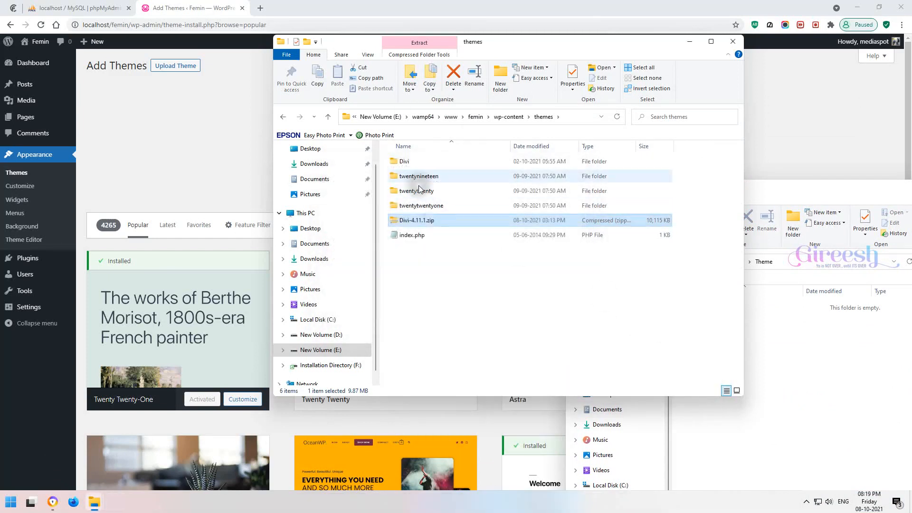
Step: Switch back to WordPress, activate the Divi theme and look at its theme details
click(198, 149)
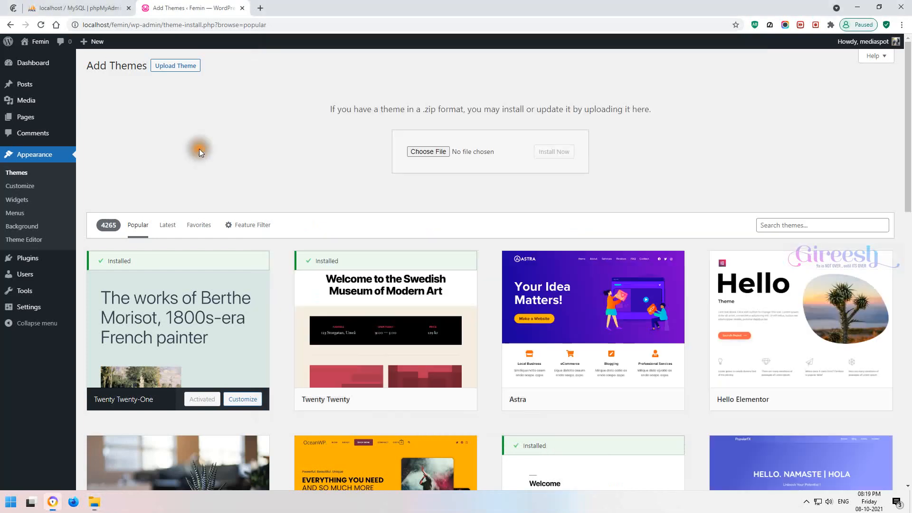
click(18, 175)
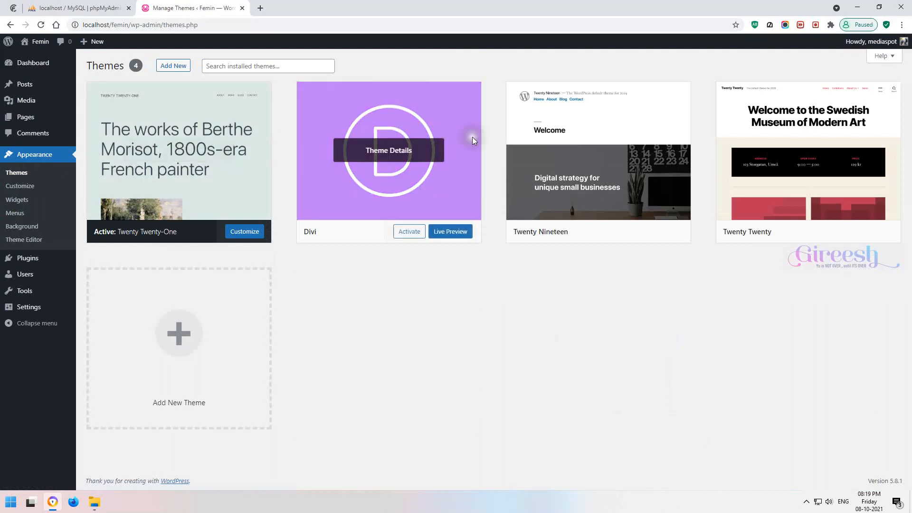
click(406, 235)
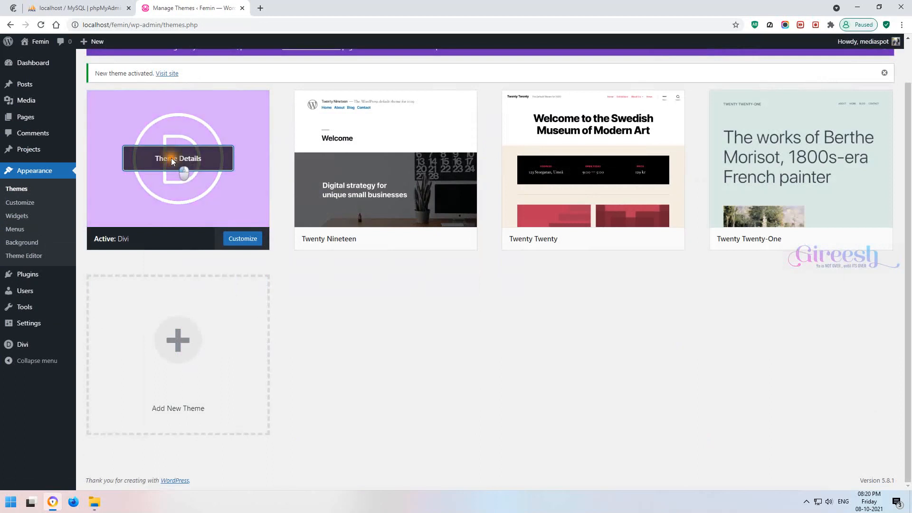
click(172, 159)
click(826, 86)
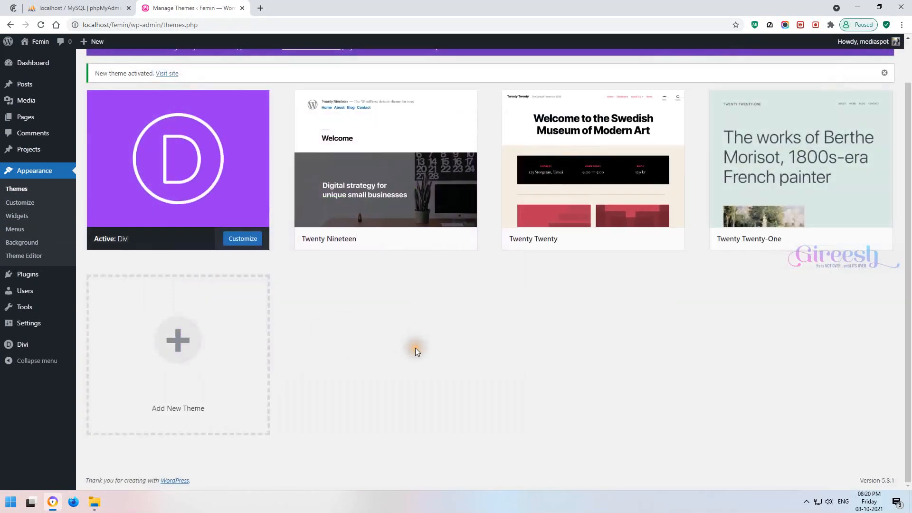
Step: Open the Divi Library and bring up the import form for Divi Builder layouts
mouse_move(10, 343)
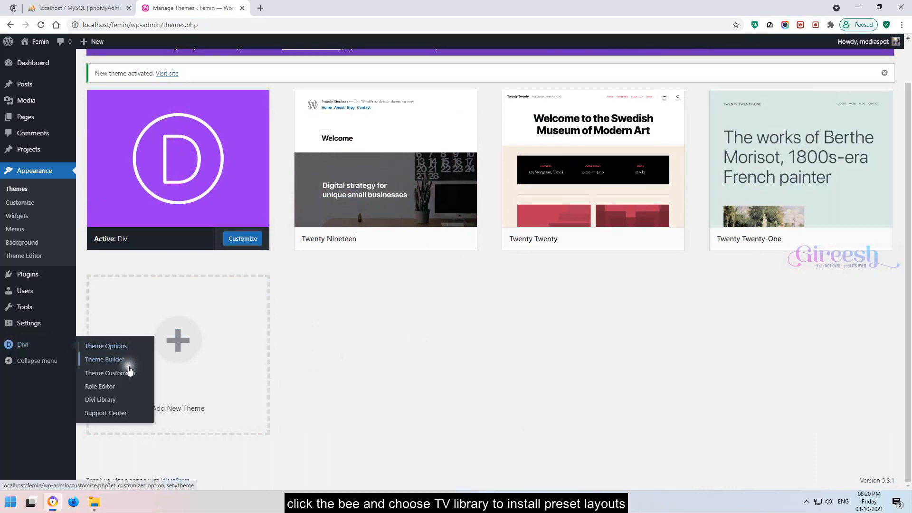
click(104, 400)
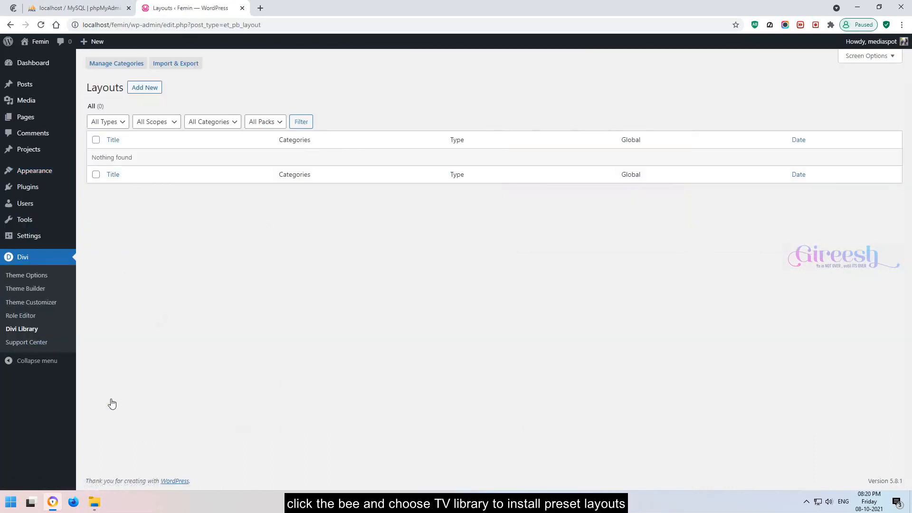
click(181, 65)
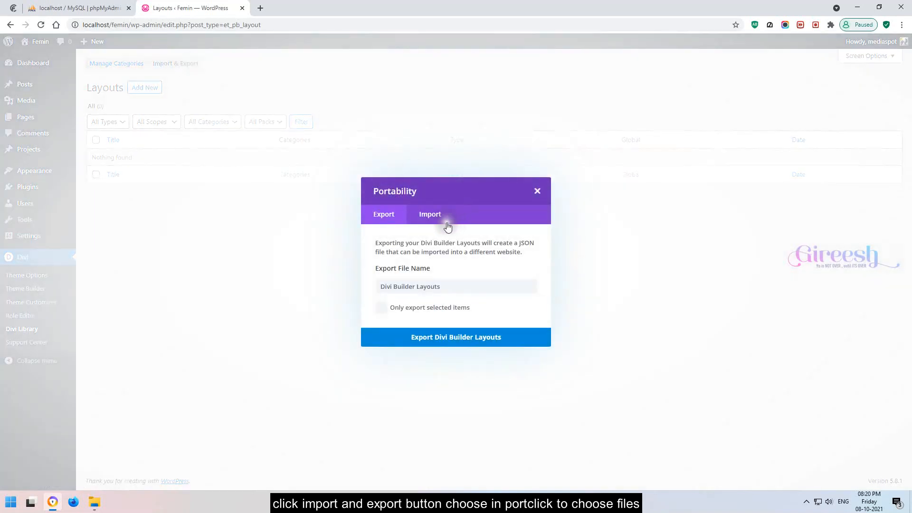
click(429, 221)
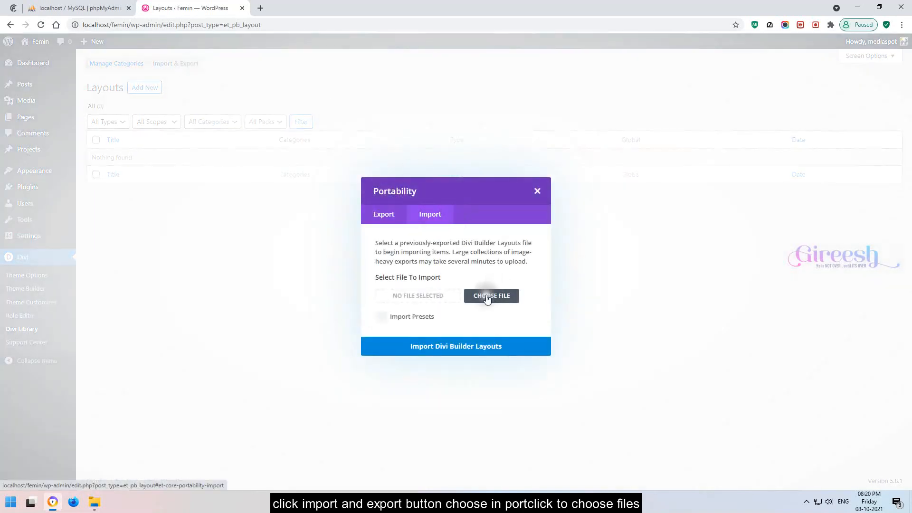
Step: Import Day Spa Layout Pack.json from the Divi-Premade-Layouts folder with the Import Presets option enabled
click(450, 296)
click(524, 118)
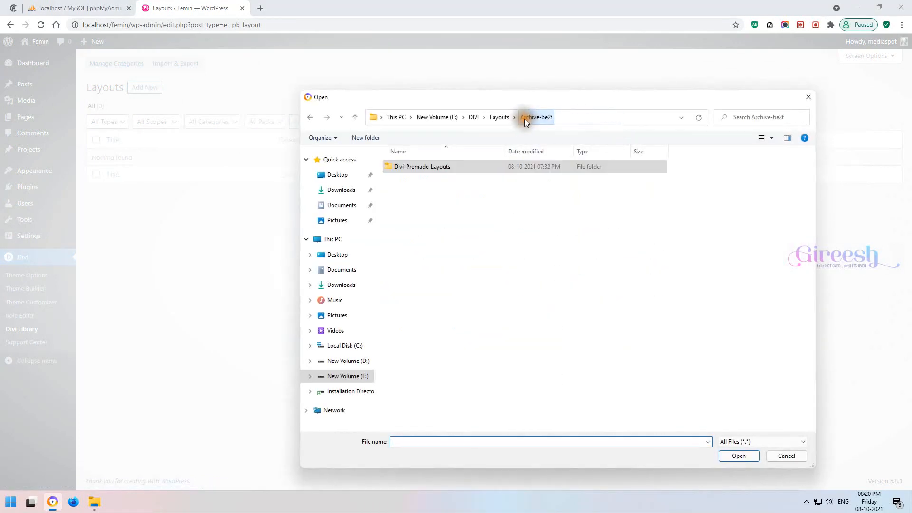
double_click(461, 164)
scroll(777, 317, down, 1)
scroll(776, 317, down, 1)
scroll(774, 320, down, 2)
scroll(775, 325, down, 5)
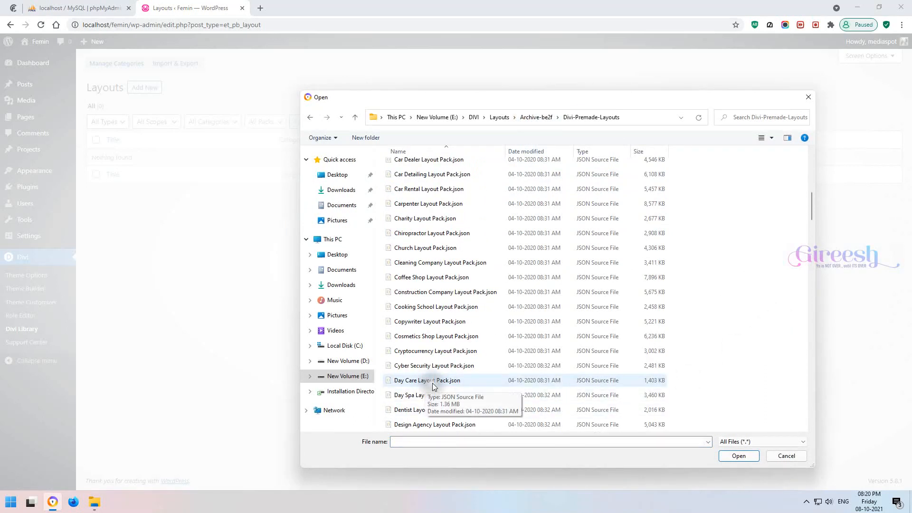
click(558, 394)
scroll(557, 394, down, 2)
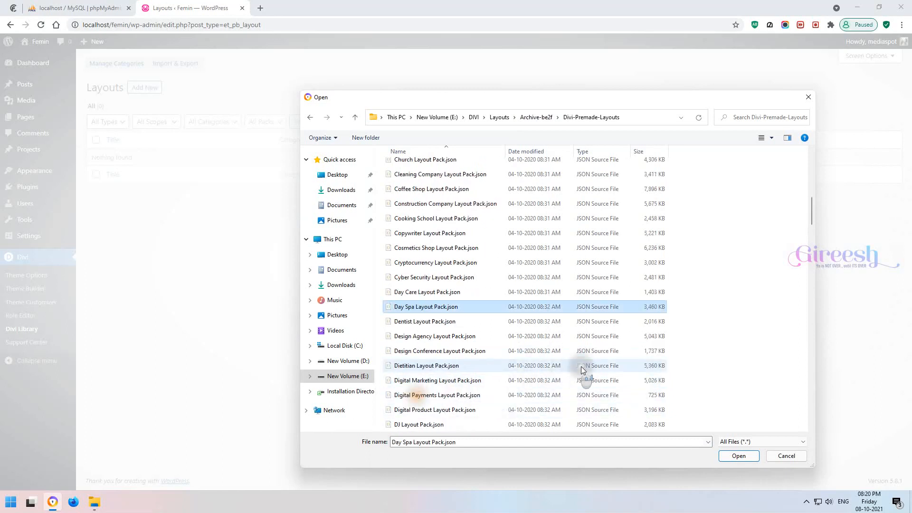
click(745, 457)
click(383, 318)
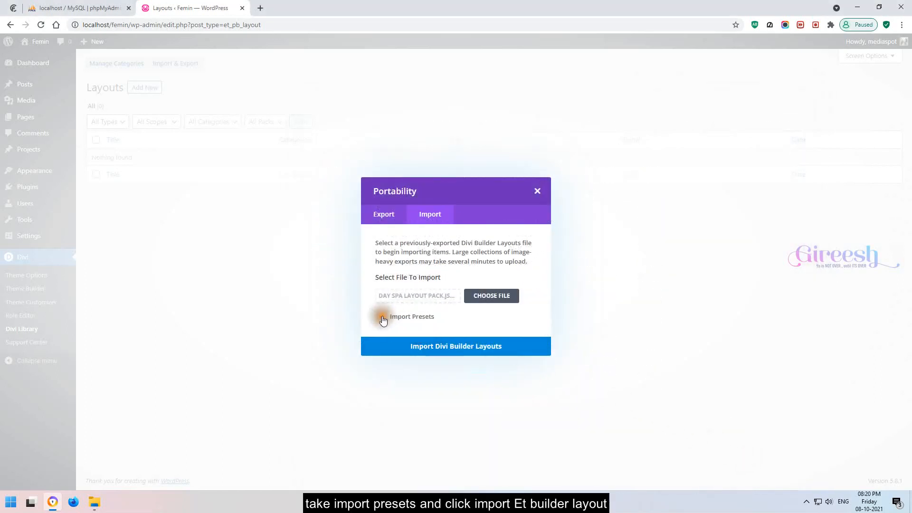
click(459, 347)
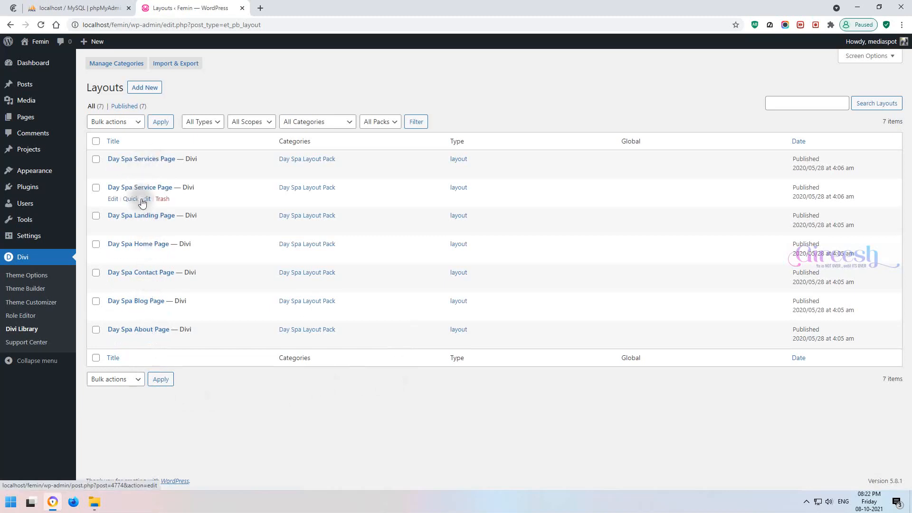
Step: Go to the list of all pages and open Sample Page for quick editing with its title selected
mouse_move(40, 122)
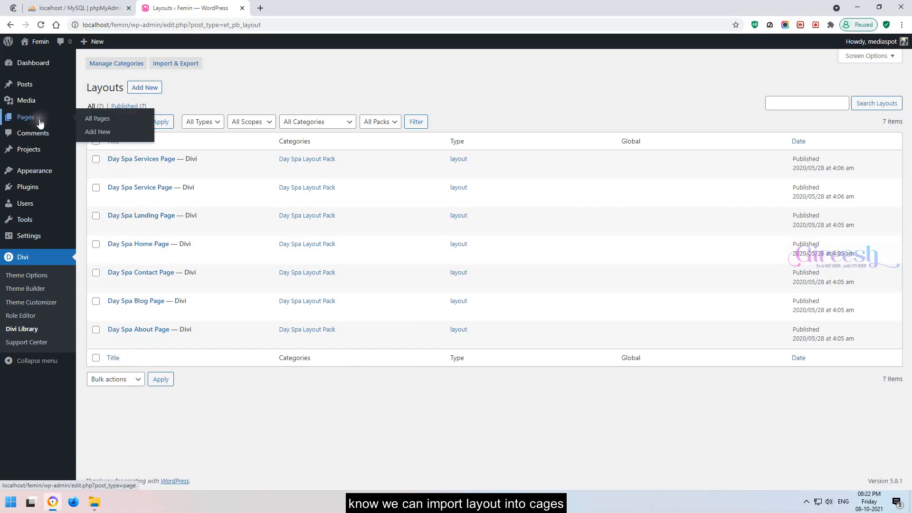
click(106, 120)
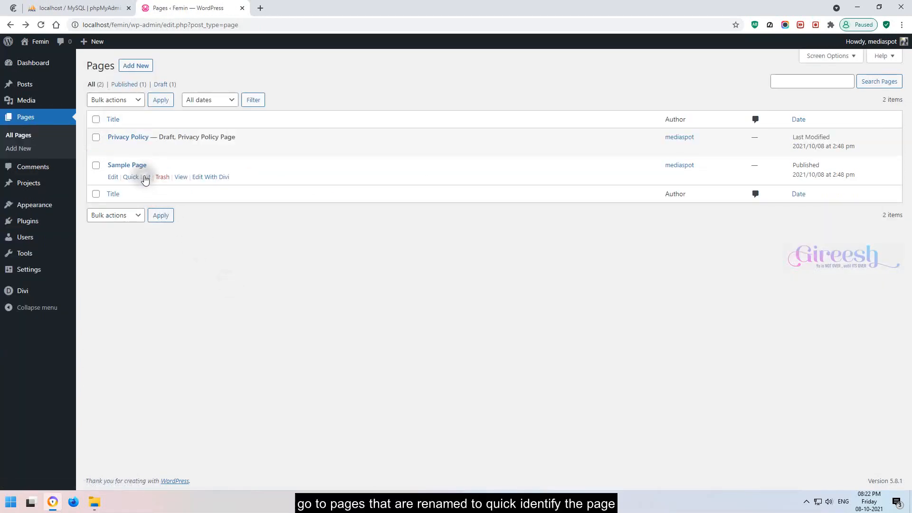
click(140, 178)
triple_click(152, 183)
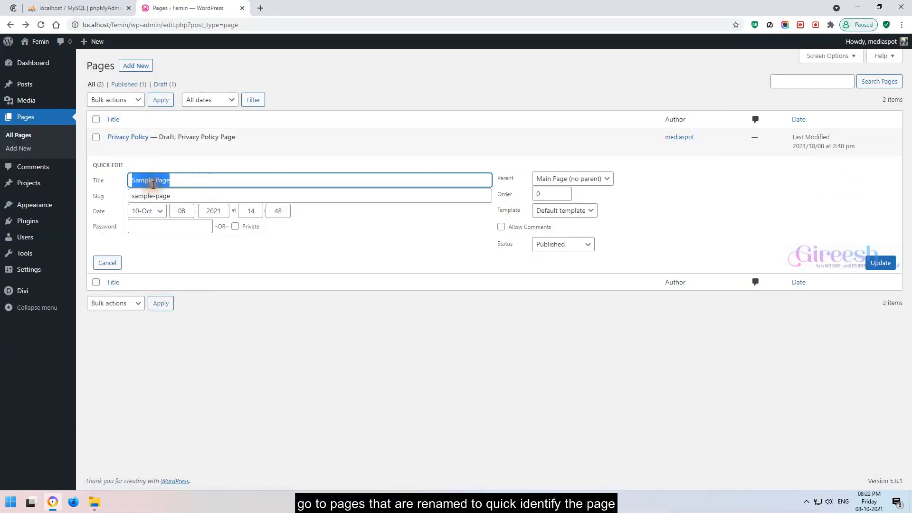
Step: Enter "you can use any name here..." as the page title
text(you can u)
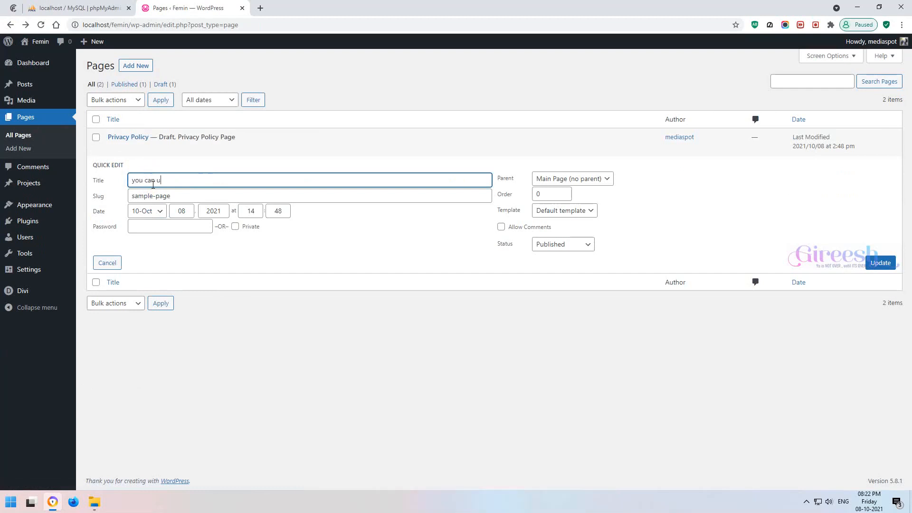
text(se any name )
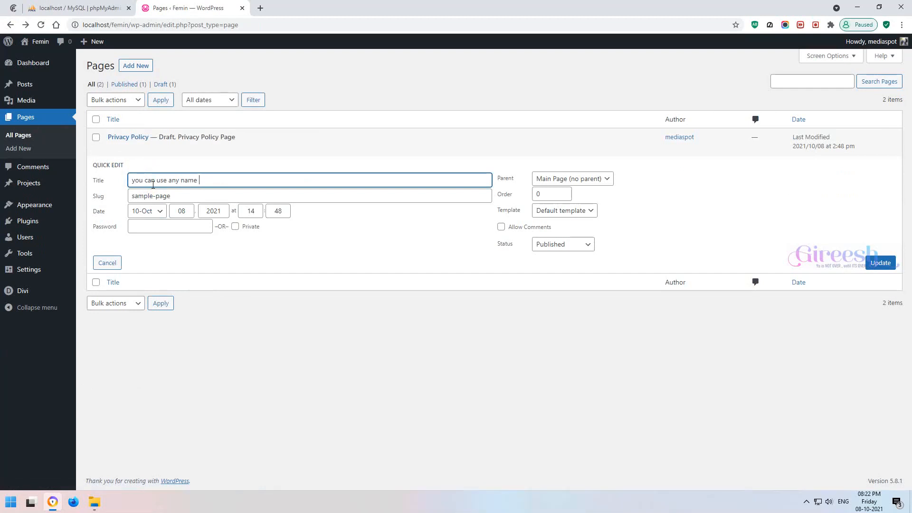
text(here...)
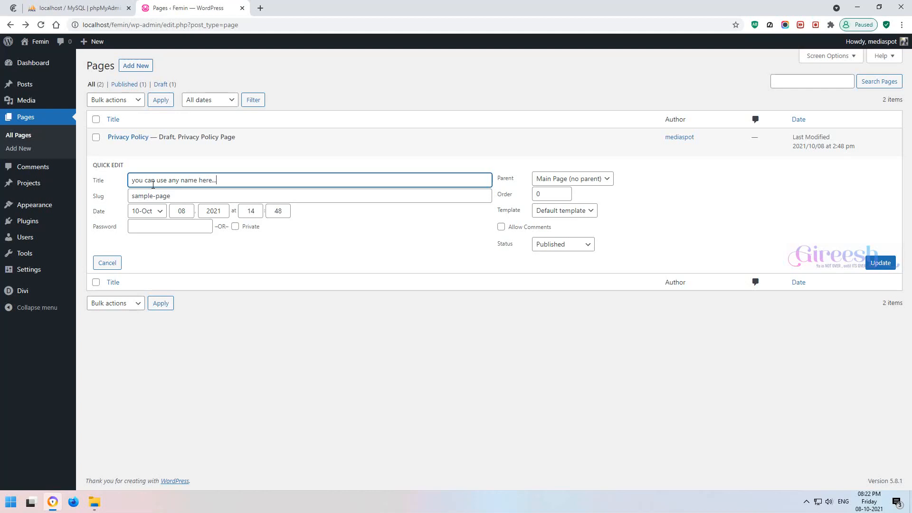
Step: Set the page's title to Homepage and its slug to homepage, update it, and reload the pages list
key(ctrl+a)
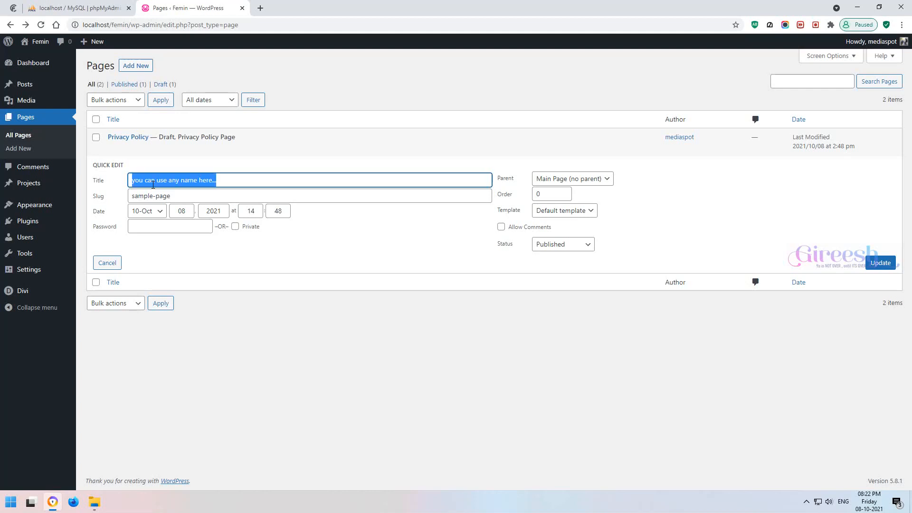
text(HOmepage)
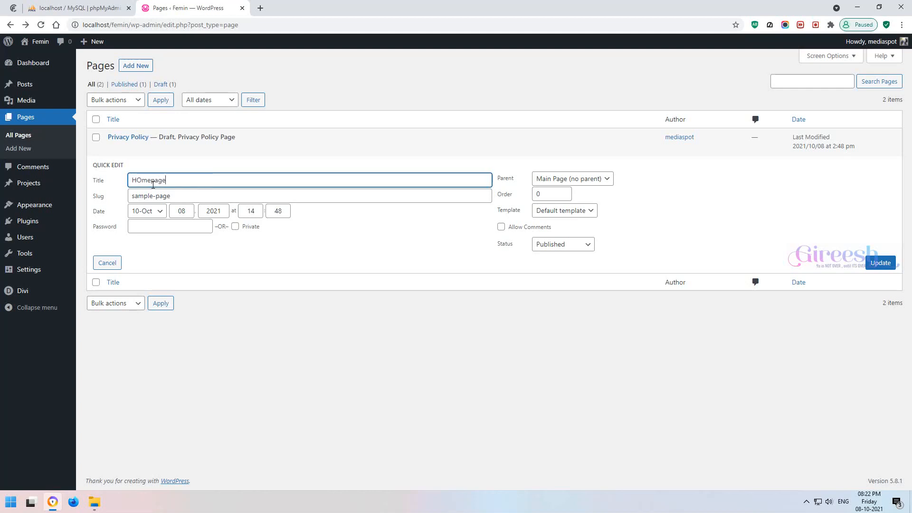
key(Tab)
text(h)
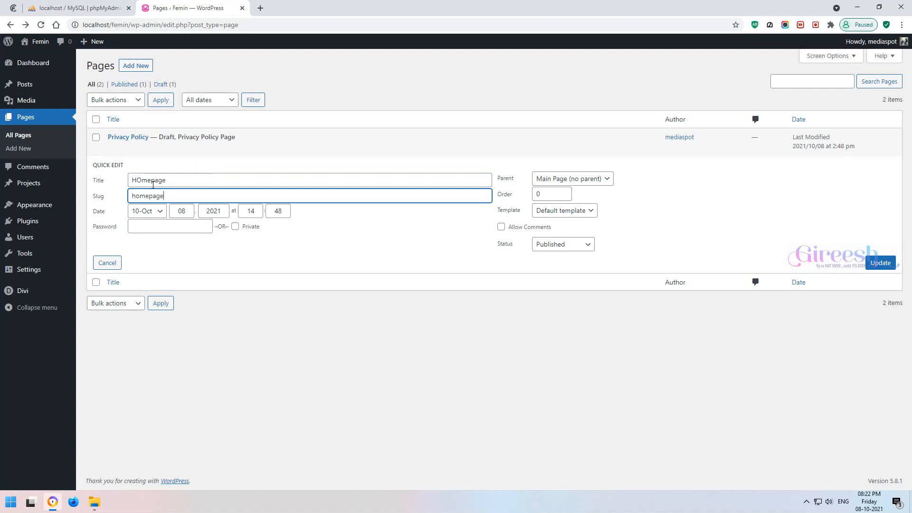
right_click(137, 179)
click(162, 185)
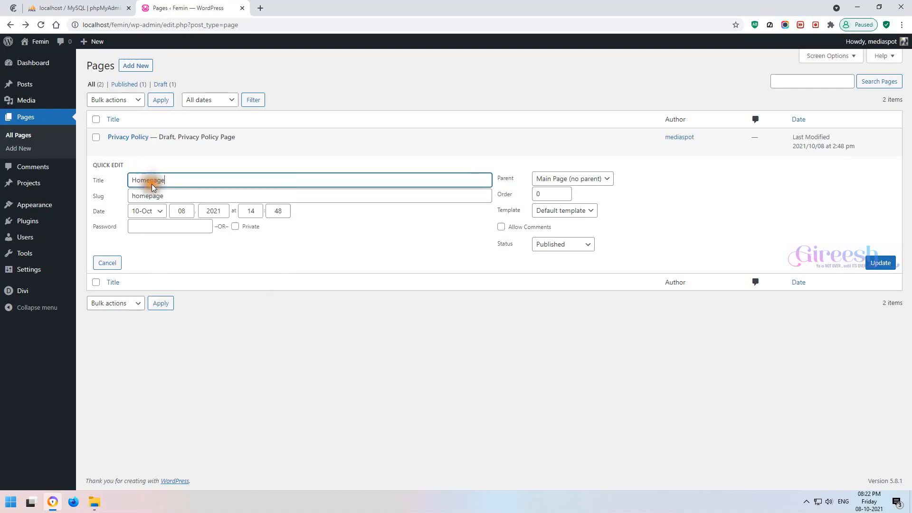
click(880, 263)
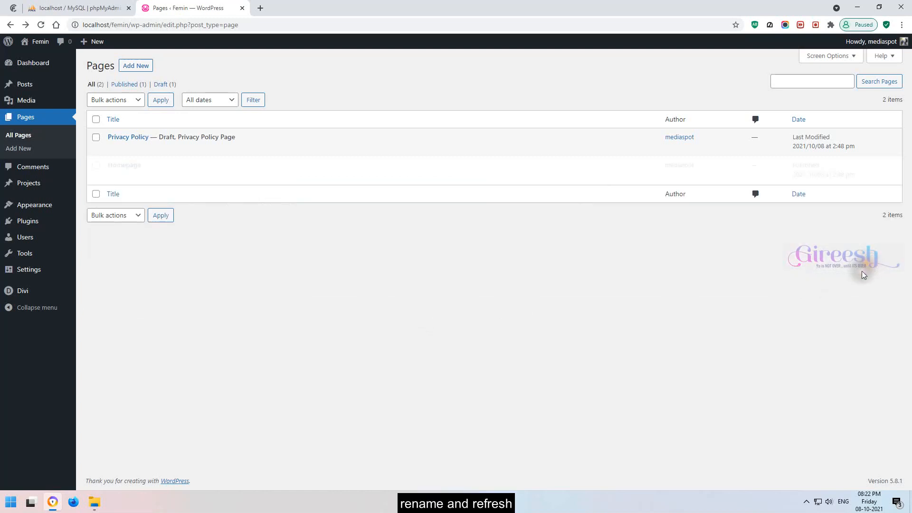
right_click(275, 231)
click(315, 261)
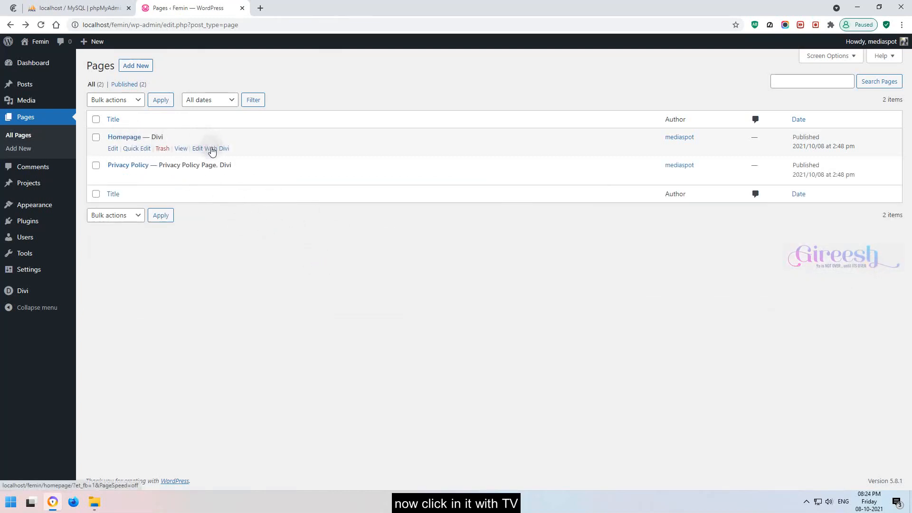
Step: Edit Homepage with Divi, load the saved Day Spa Landing Page layout into it, and save the page
click(212, 149)
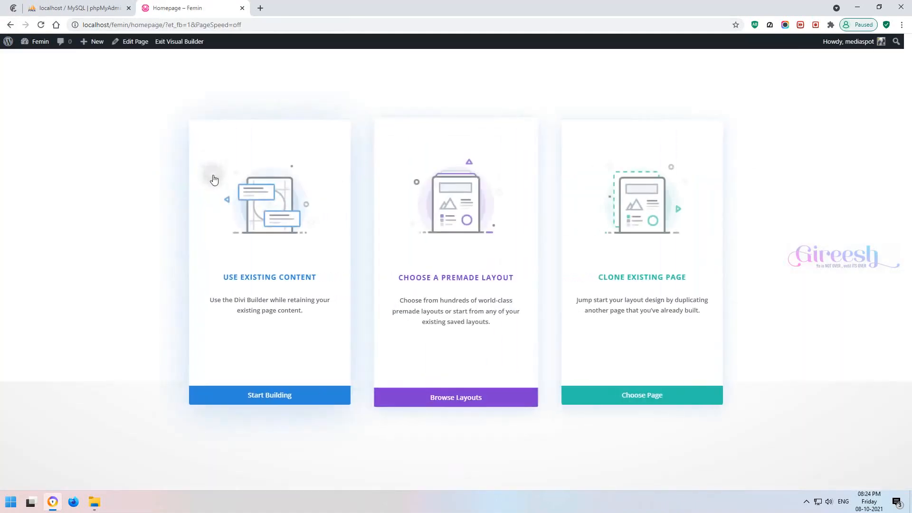
click(457, 273)
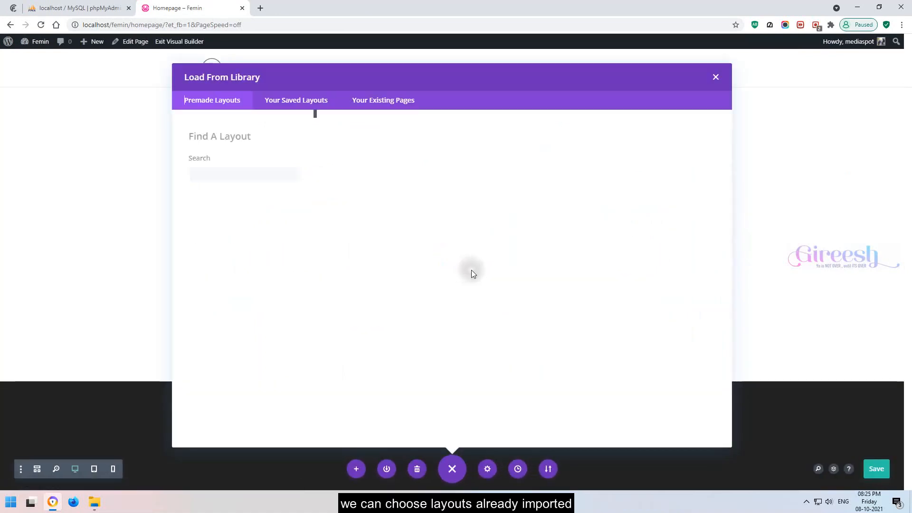
click(280, 102)
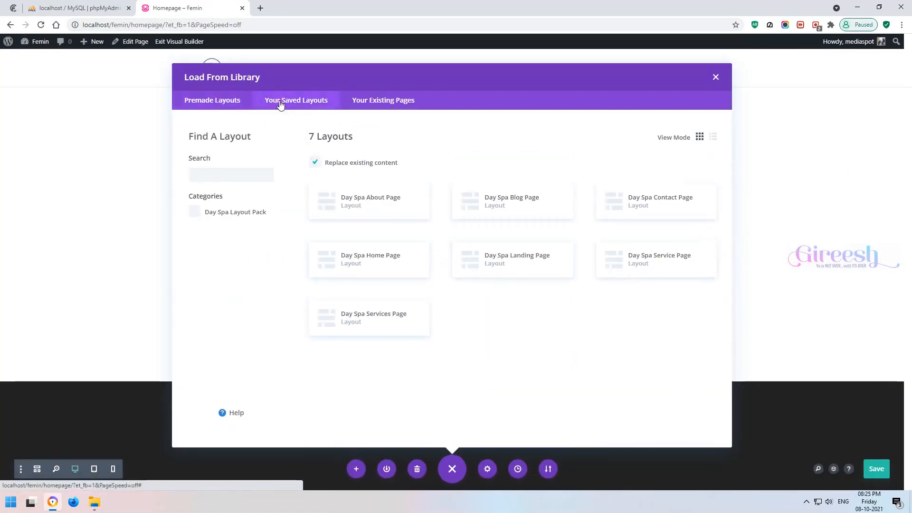
click(518, 269)
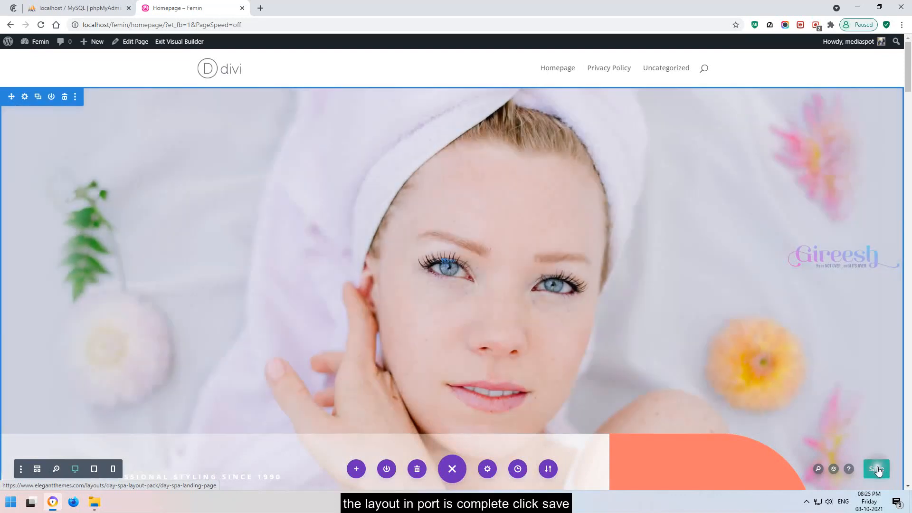
click(875, 470)
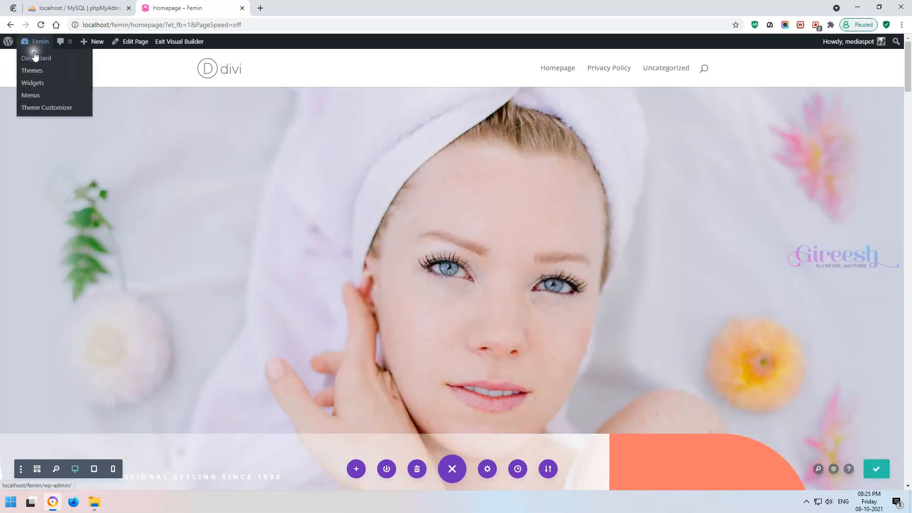
Step: In the theme customizer's homepage settings, set Homepage as the static homepage, publish the change and return to the dashboard
click(33, 60)
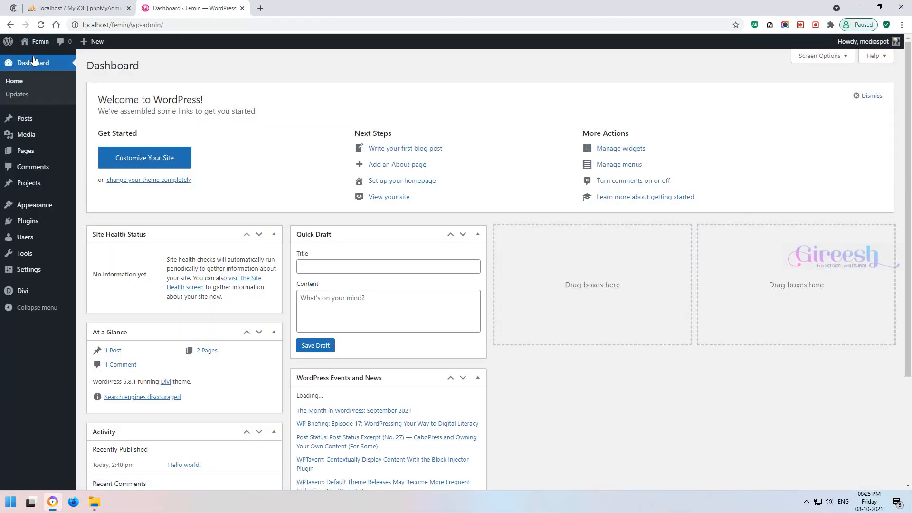
mouse_move(28, 209)
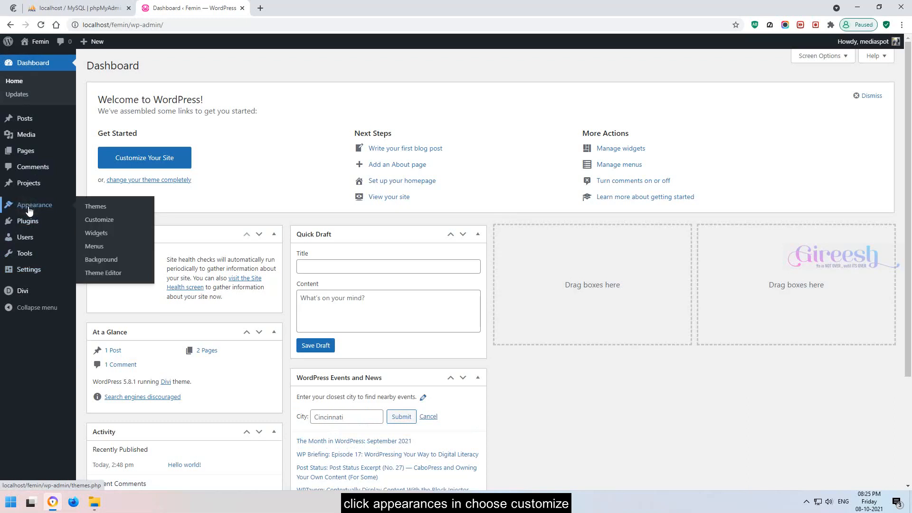
click(106, 221)
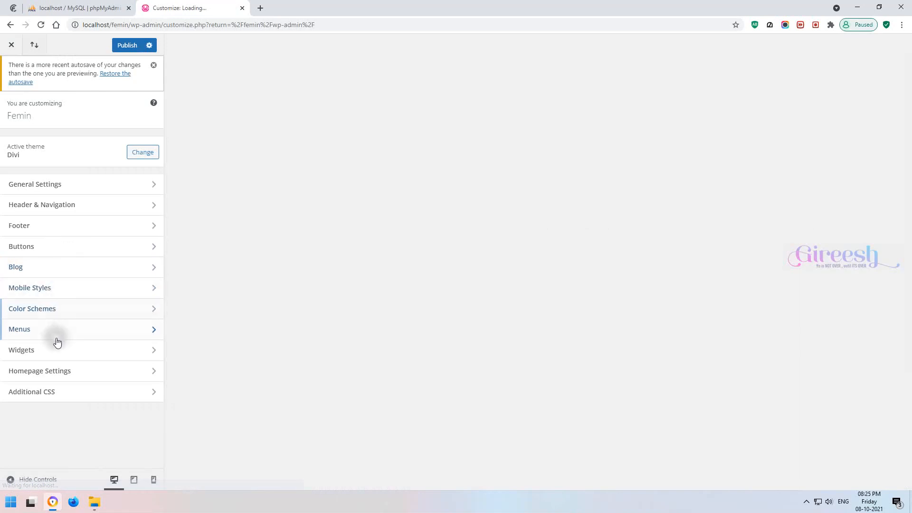
click(60, 371)
click(32, 240)
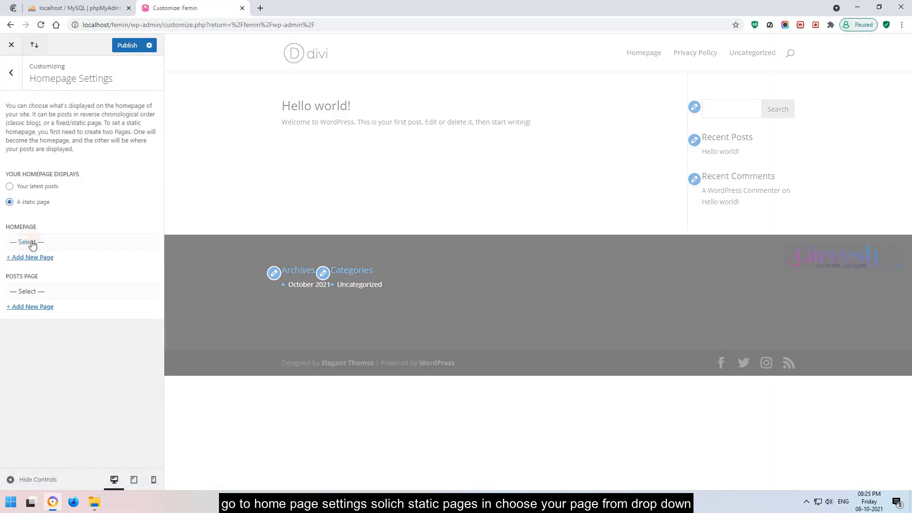
click(40, 243)
click(38, 265)
click(126, 46)
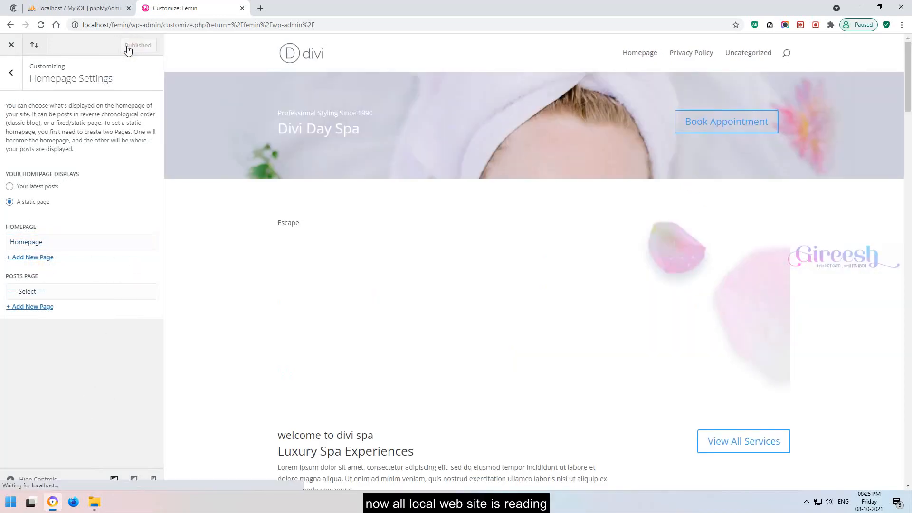
click(10, 48)
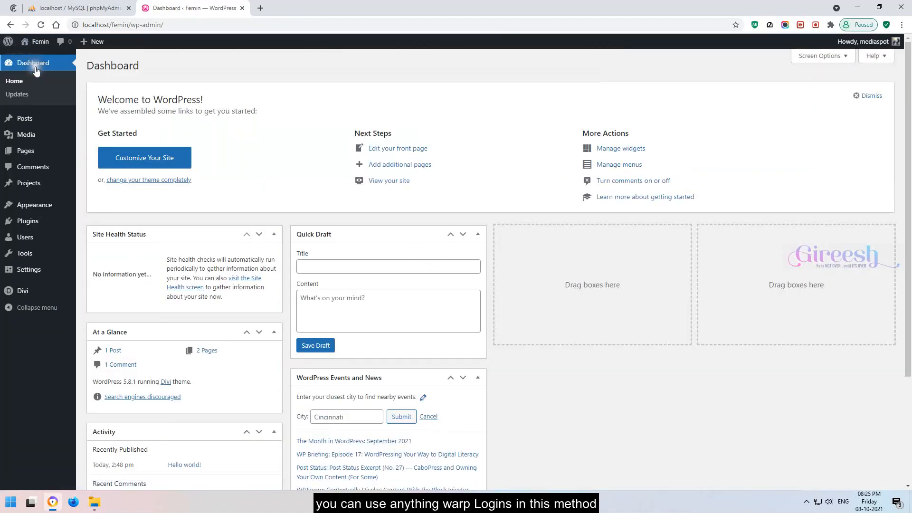